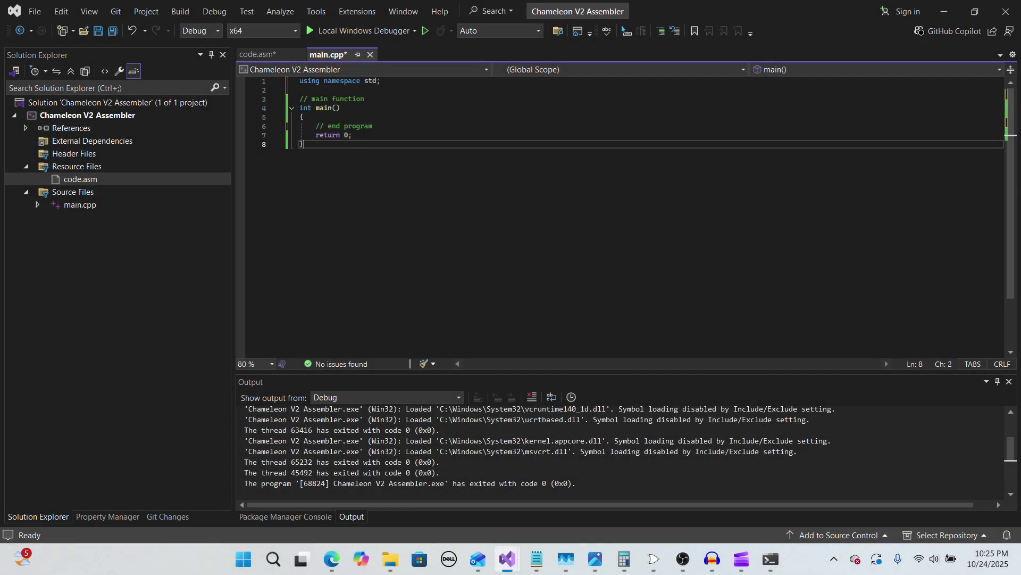
{"action": "type", "text": "// read assembly code from a file  \t// parse the code into symbols  \t// process the symbols  \t// assemble the machine code and print to the console"}
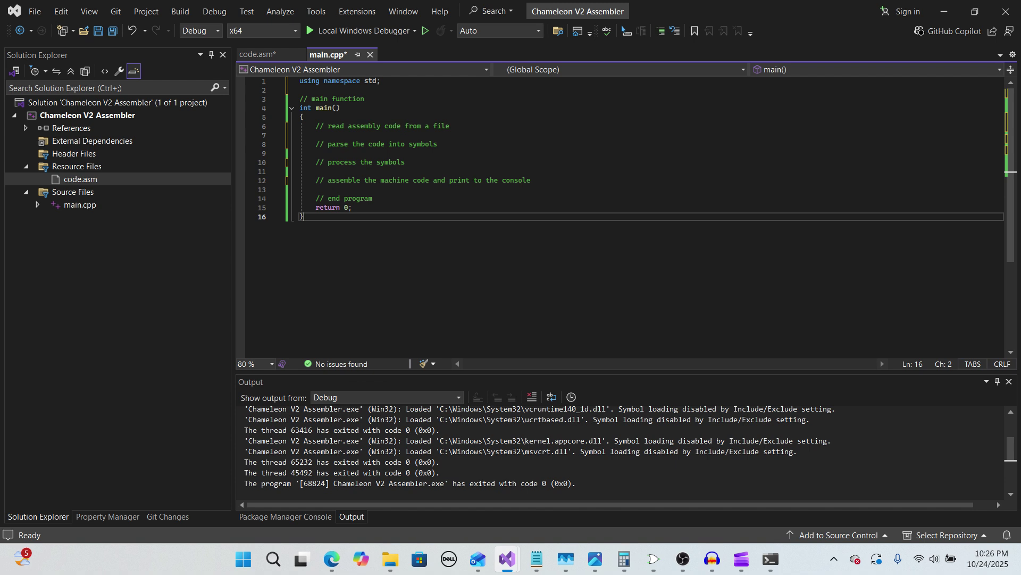
Undo the last two edits in main.cpp
{"action": "key", "text": "ctrl+z"}
{"action": "key", "text": "ctrl+z"}
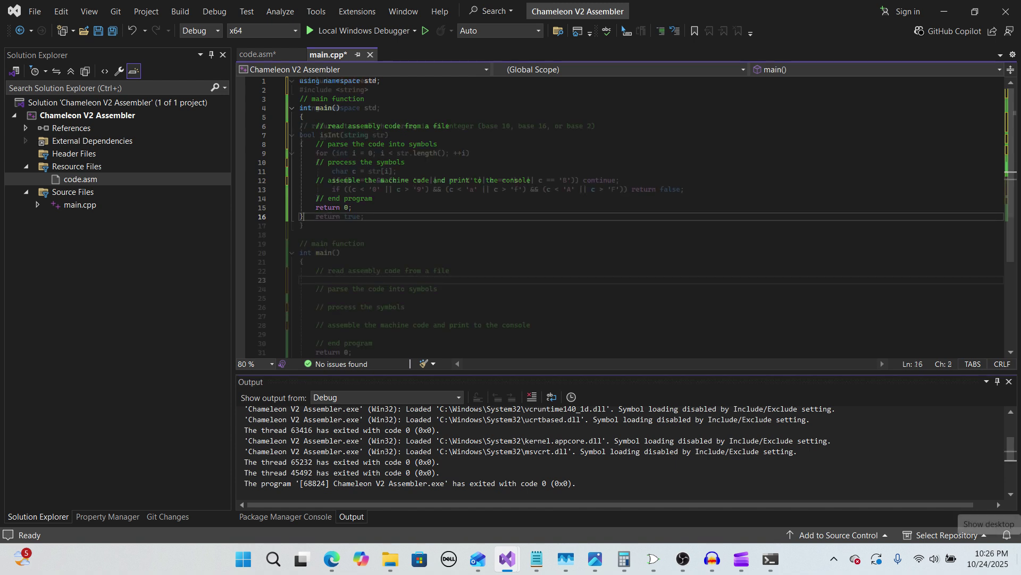
{"action": "key", "text": "ctrl+z"}
{"action": "key", "text": "ctrl+z"}
{"action": "key", "text": "ctrl+z"}
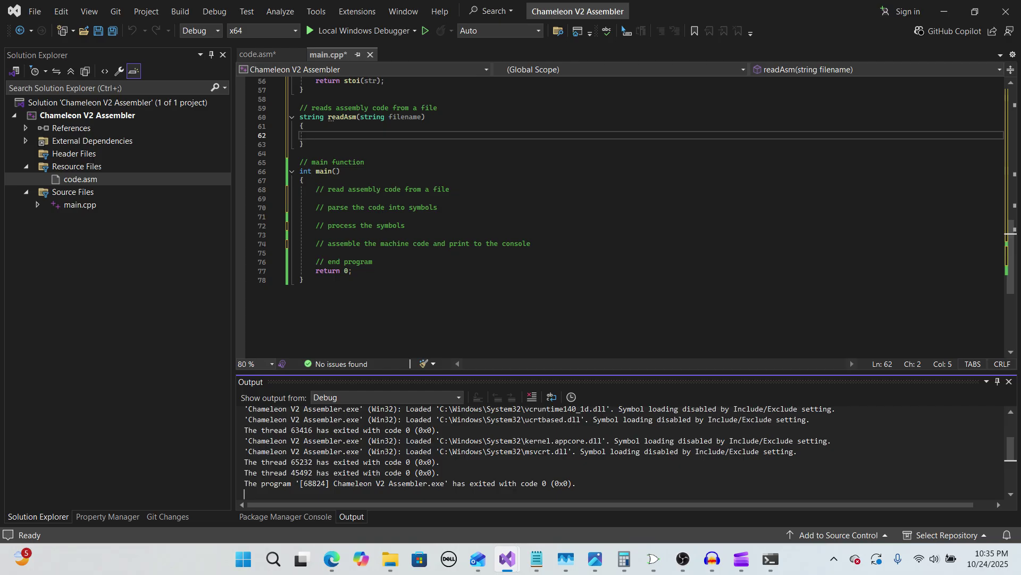
{"action": "type", "text": "// open a file \tifstream fin(filename); \tif (fin.fail()) \t{ \t\tfin.close(); \t\tcout << \"ERROR: \" << filename << \" not found.\" << endl; \t\t"}
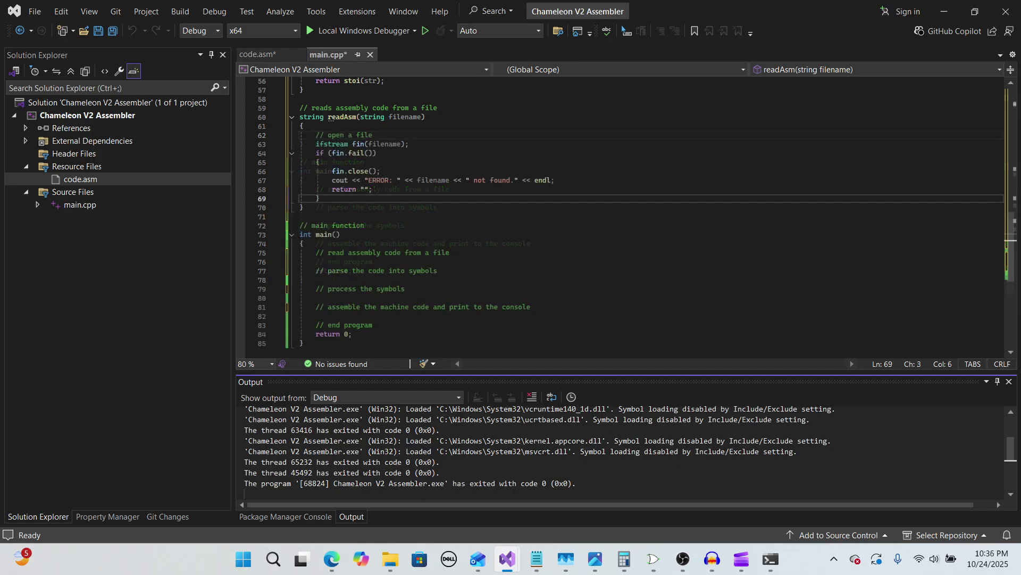
{"action": "type", "text": "return \"\"; \t}"}
{"action": "type", "text": "  \t// read the file \tstring code; \tstring line; \twhile (getline(fin, line)) \t{ \t\t// add the line to the source code \t\tcode += \" \" + line + \" \"; \t}  \t// return file contents \treturn code;"}
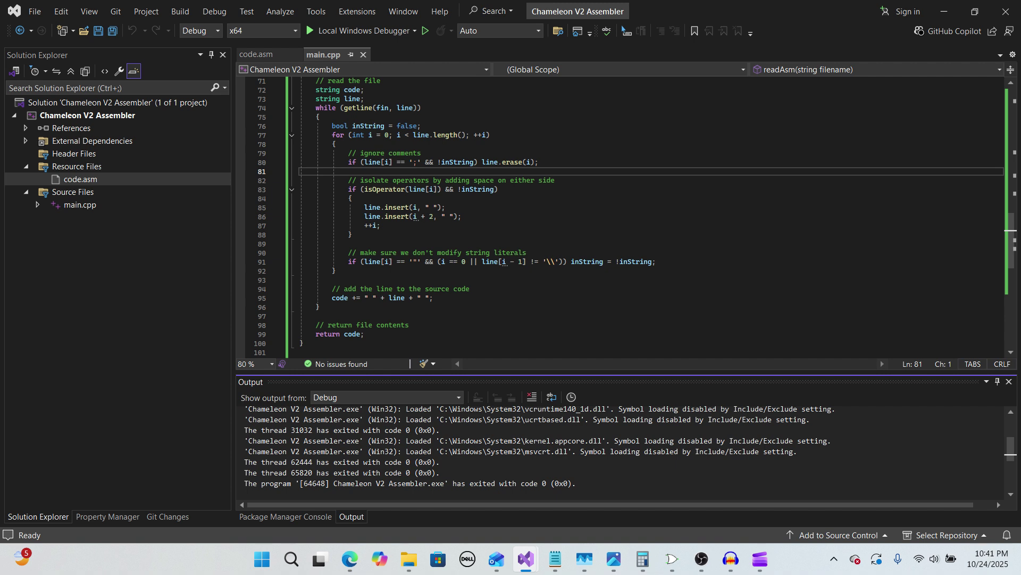
{"action": "scroll", "coordinate": [623, 216], "scroll_direction": "down", "scroll_amount": 8}
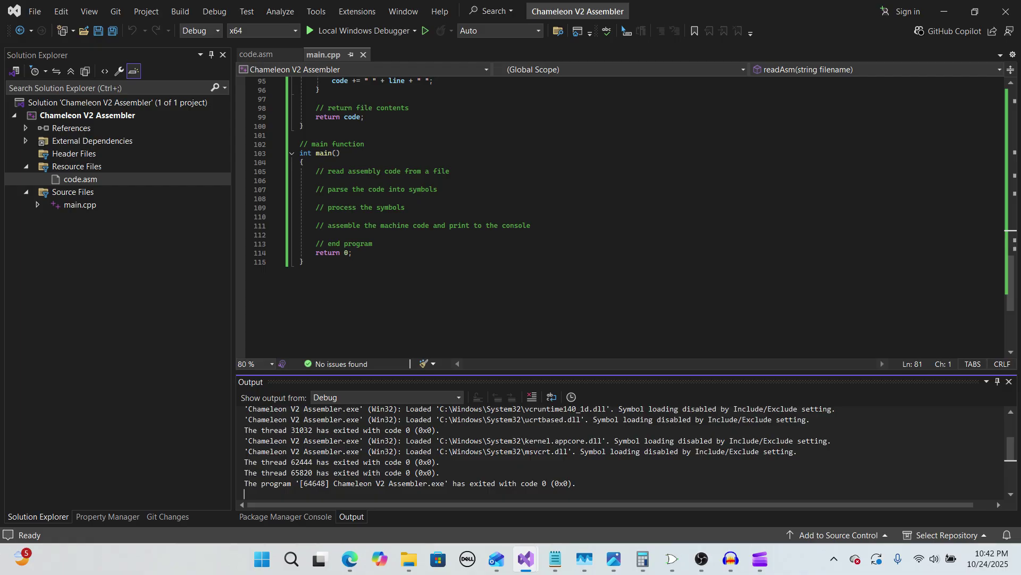
Add readAsm("code.asm") and a cout line to main, then bring up code.asm
{"action": "left_click", "coordinate": [316, 181]}
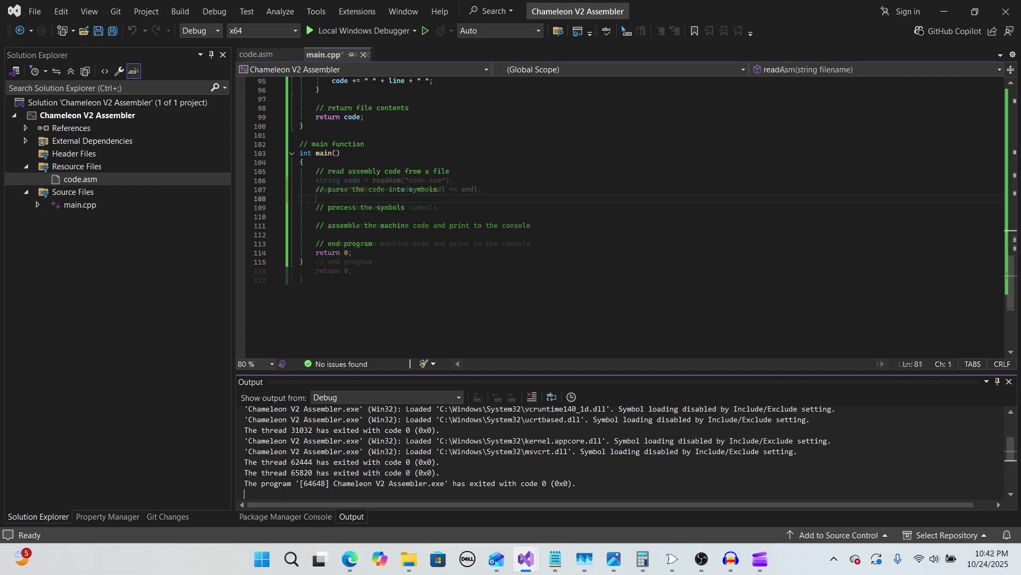
{"action": "key", "text": "Tab"}
{"action": "key", "text": "Return"}
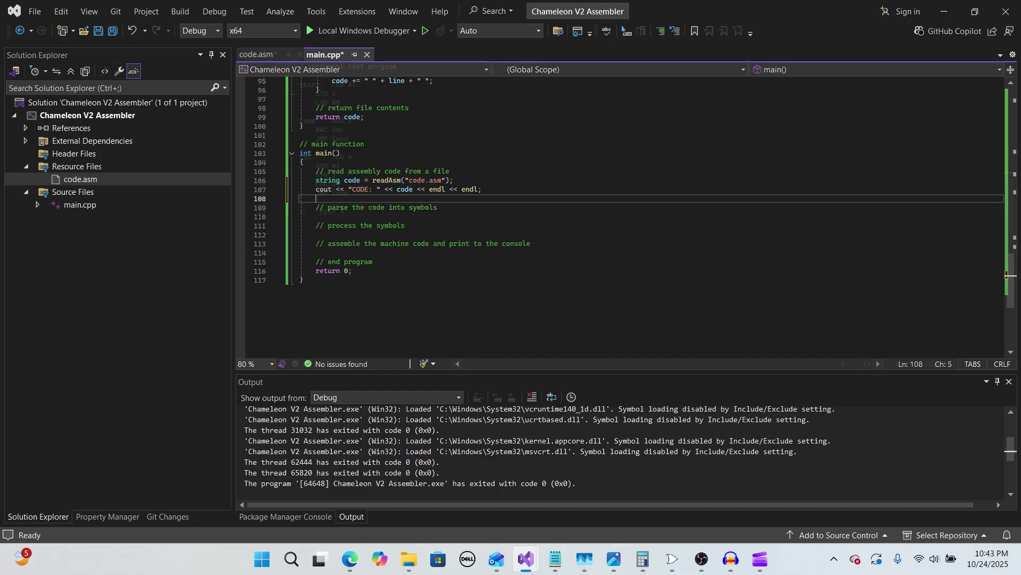
{"action": "key", "text": "ctrl+Tab"}
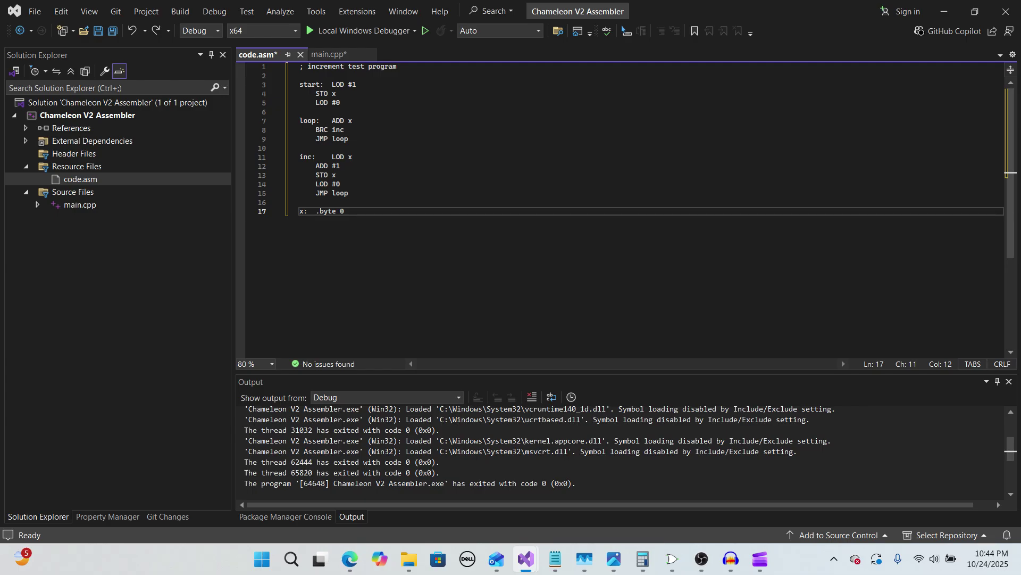
Save all changes and run the assembler with Local Windows Debugger
{"action": "key", "text": "F5"}
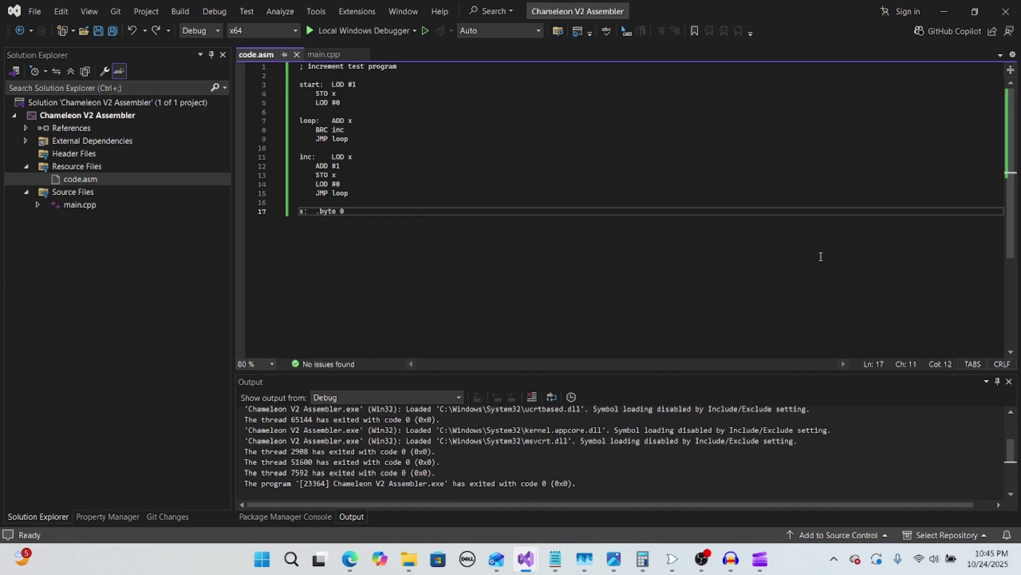
{"action": "left_click", "coordinate": [382, 31]}
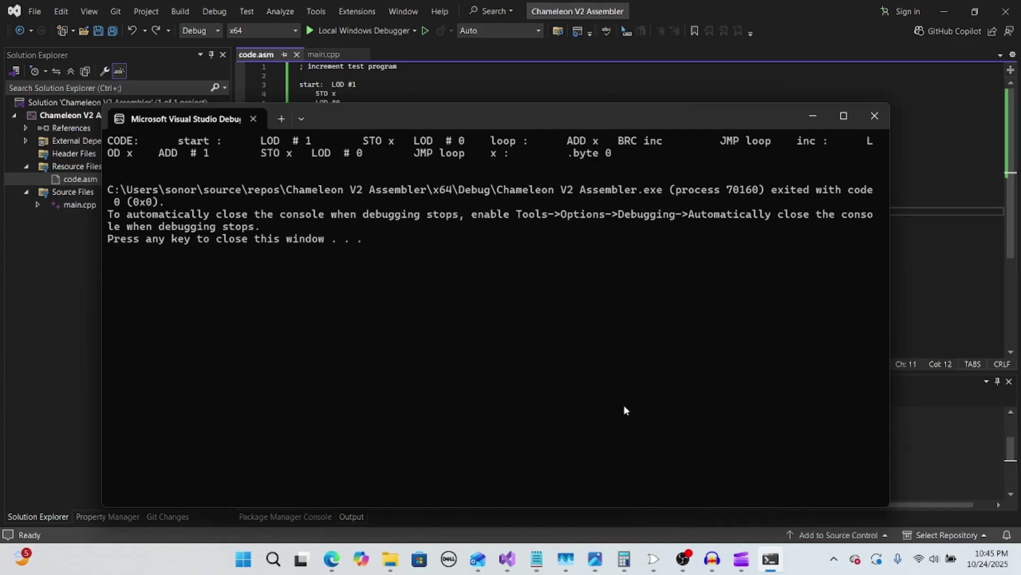
Close the console window showing the formatted assembly output
{"action": "left_click", "coordinate": [874, 116]}
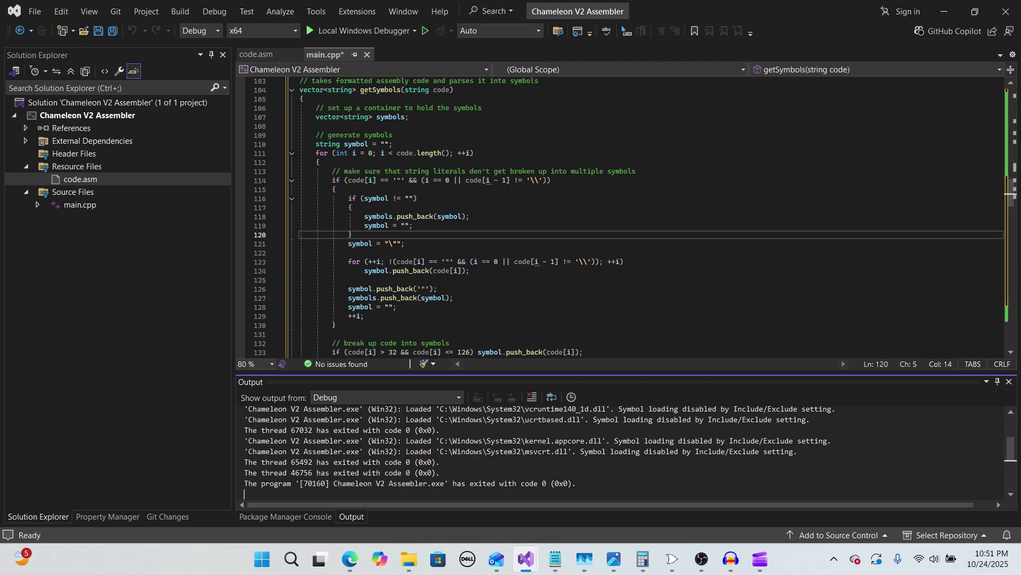
{"action": "scroll", "coordinate": [622, 215], "scroll_direction": "down", "scroll_amount": 1}
{"action": "scroll", "coordinate": [623, 215], "scroll_direction": "down", "scroll_amount": 2}
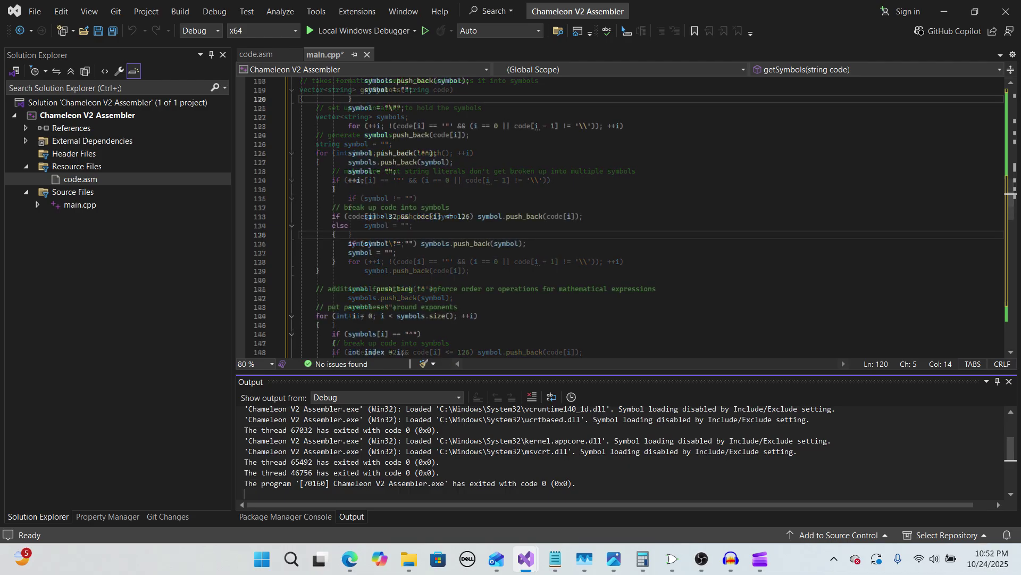
{"action": "scroll", "coordinate": [623, 216], "scroll_direction": "down", "scroll_amount": 2}
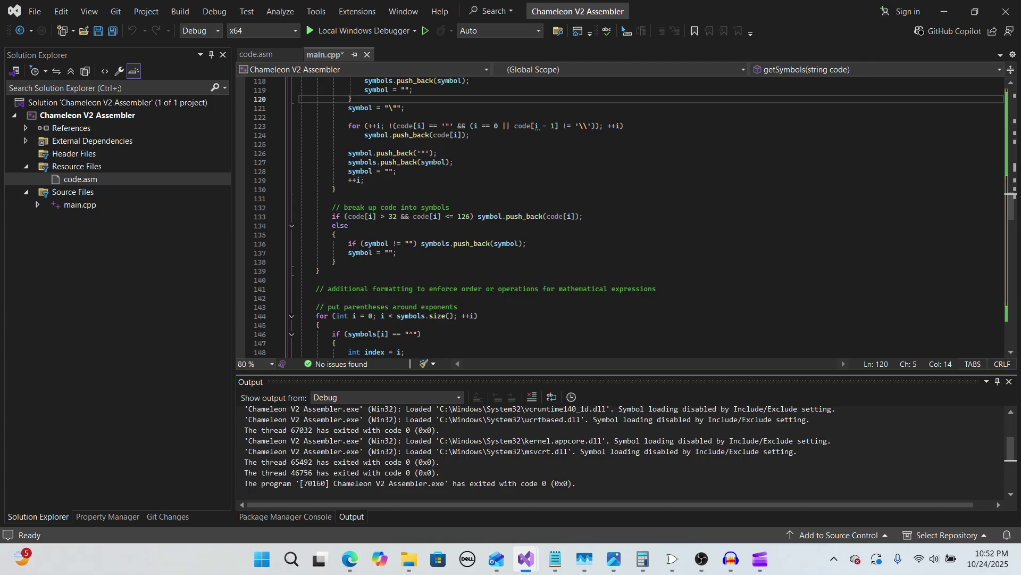
Drag the Output pane splitter down to enlarge the code editor
{"action": "left_click_drag", "start_coordinate": [559, 373], "coordinate": [559, 413]}
{"action": "scroll", "coordinate": [559, 239], "scroll_direction": "down", "scroll_amount": 8}
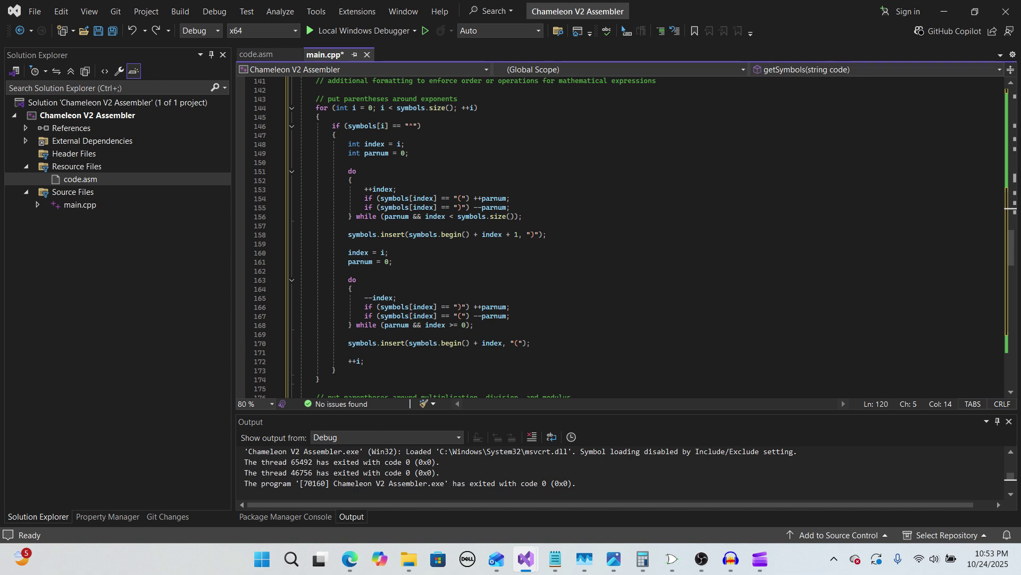
{"action": "scroll", "coordinate": [511, 240], "scroll_direction": "down", "scroll_amount": 5}
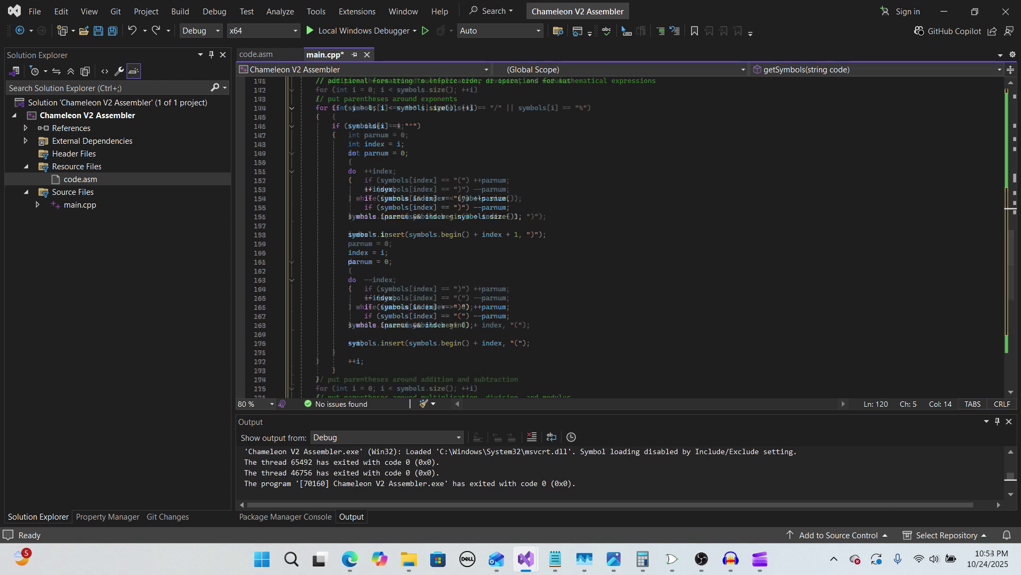
{"action": "scroll", "coordinate": [511, 240], "scroll_direction": "down", "scroll_amount": 6}
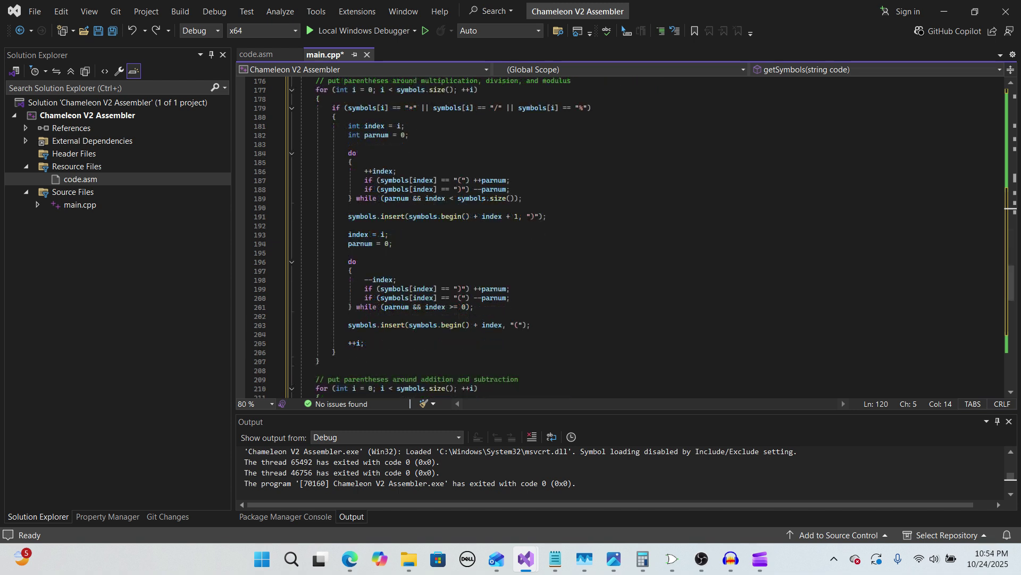
{"action": "scroll", "coordinate": [511, 239], "scroll_direction": "down", "scroll_amount": 11}
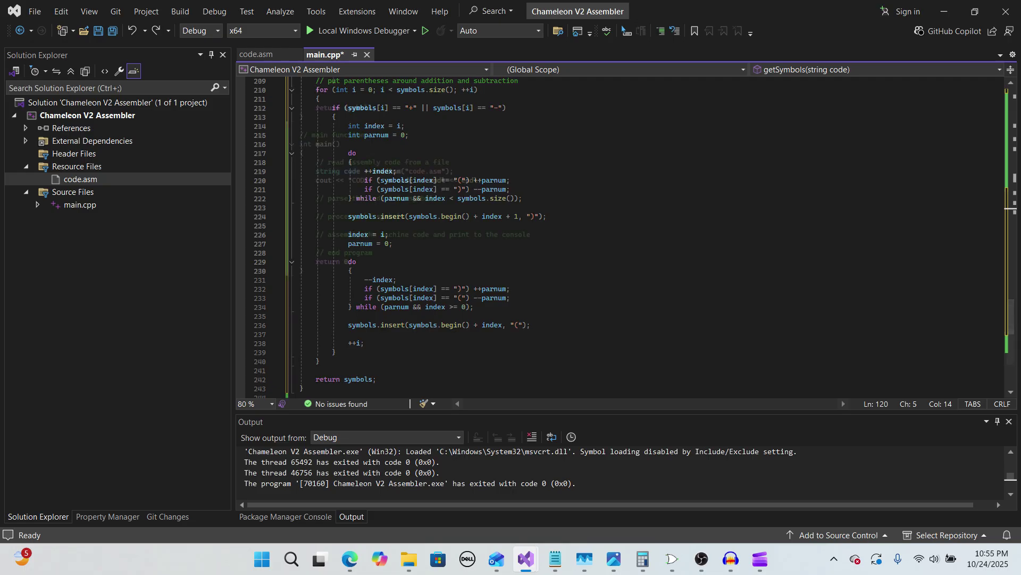
{"action": "scroll", "coordinate": [623, 240], "scroll_direction": "down", "scroll_amount": 10}
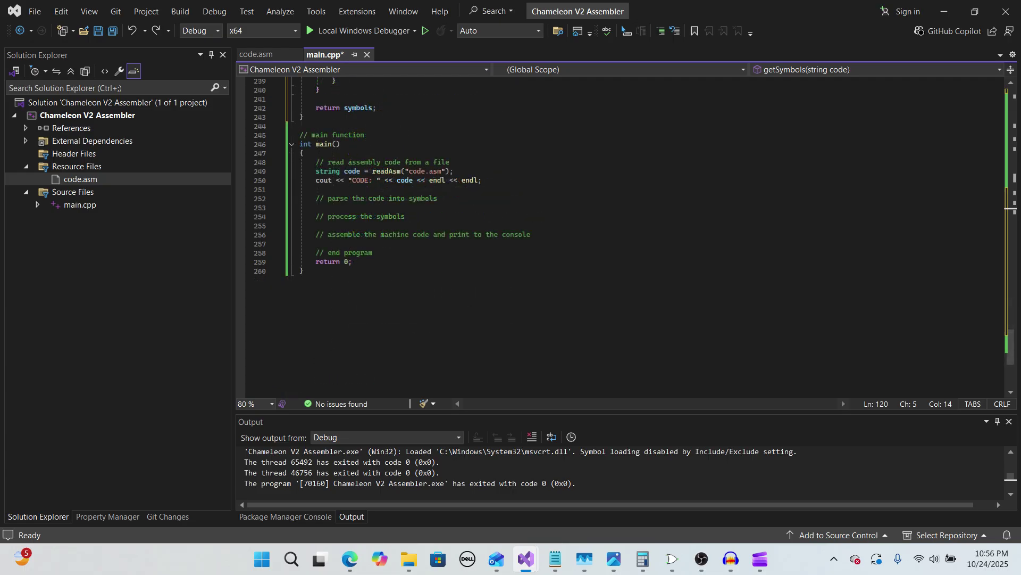
Insert code under the parse-into-symbols comment that calls getSymbols(code) and prints each symbol
{"action": "key", "text": "Tab"}
{"action": "left_click", "coordinate": [440, 462]}
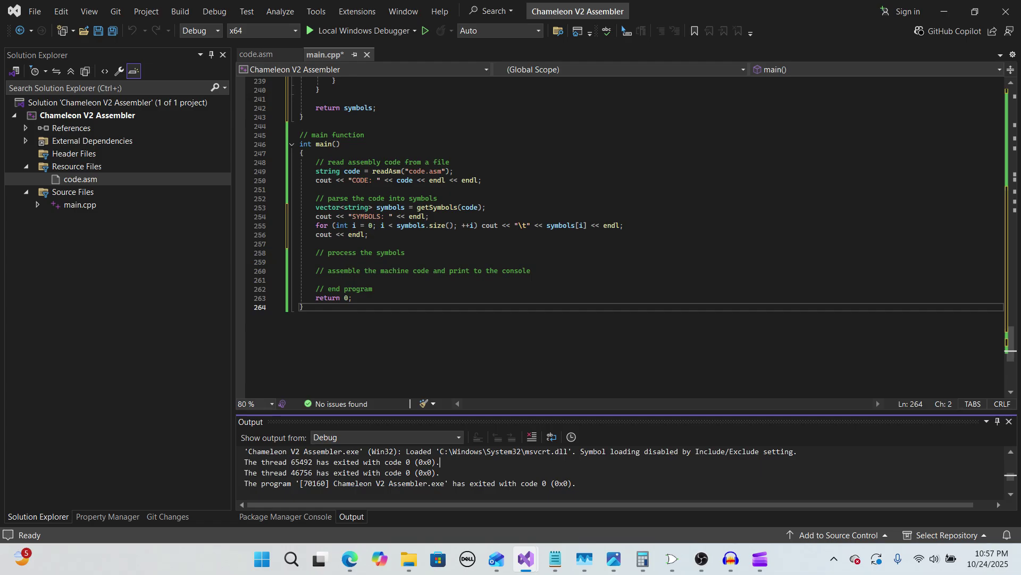
Build and run the assembler, check the CODE and SYMBOLS output, then close the console
{"action": "left_click", "coordinate": [532, 271]}
{"action": "left_click", "coordinate": [354, 30]}
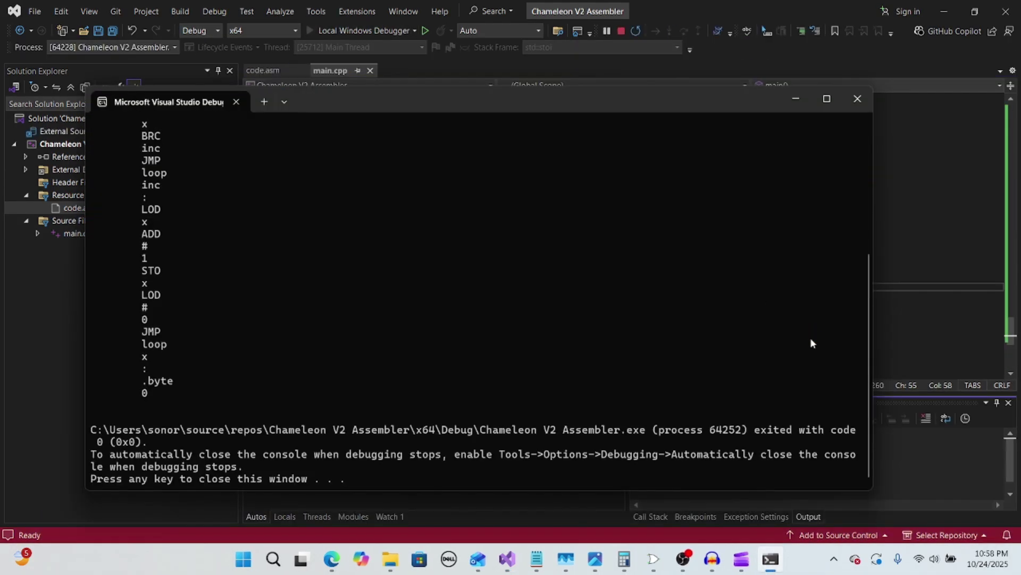
{"action": "scroll", "coordinate": [808, 337], "scroll_direction": "up", "scroll_amount": 1}
{"action": "scroll", "coordinate": [809, 338], "scroll_direction": "up", "scroll_amount": 2}
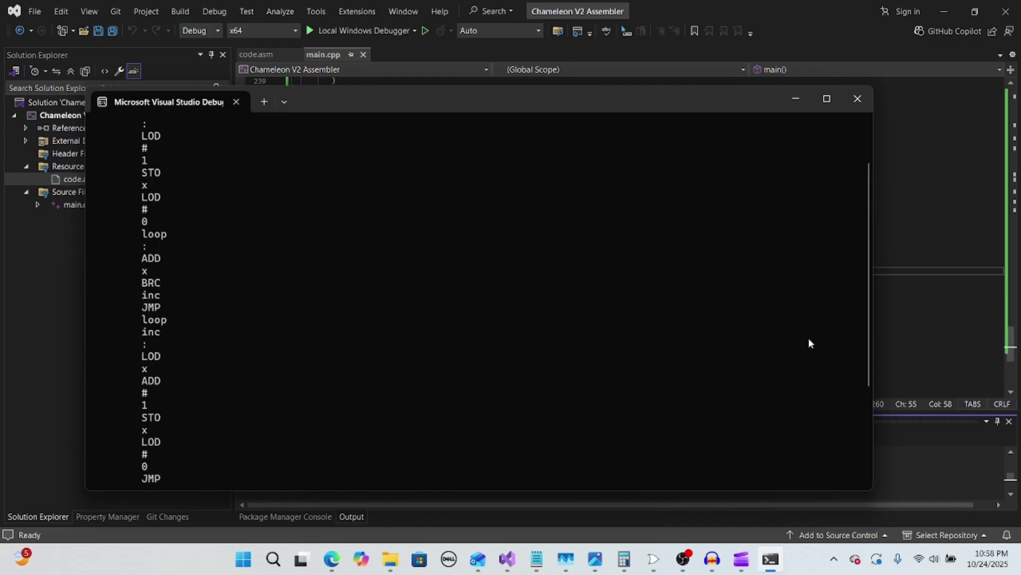
{"action": "scroll", "coordinate": [809, 337], "scroll_direction": "up", "scroll_amount": 2}
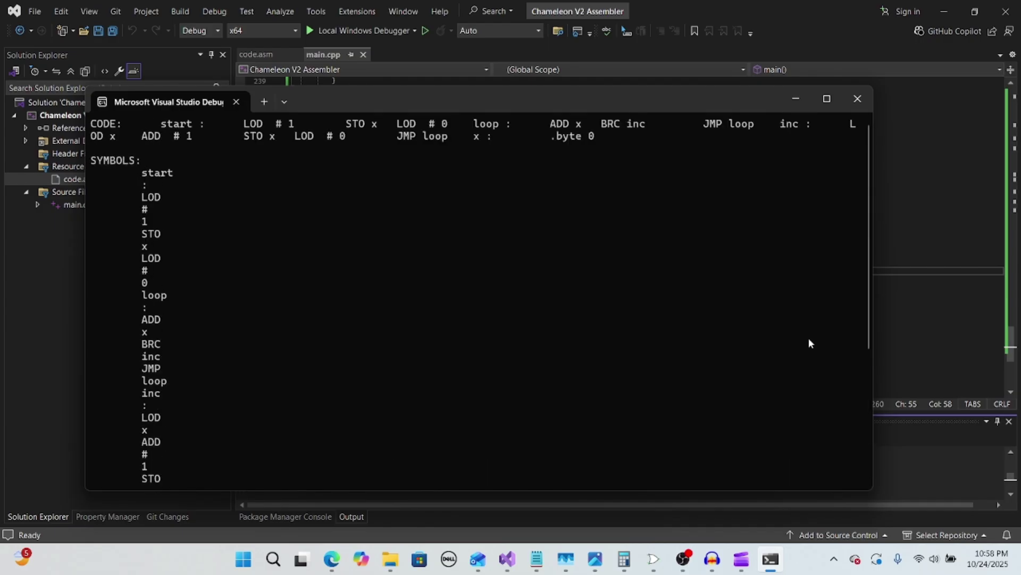
{"action": "scroll", "coordinate": [809, 339], "scroll_direction": "down", "scroll_amount": 2}
{"action": "scroll", "coordinate": [810, 339], "scroll_direction": "down", "scroll_amount": 2}
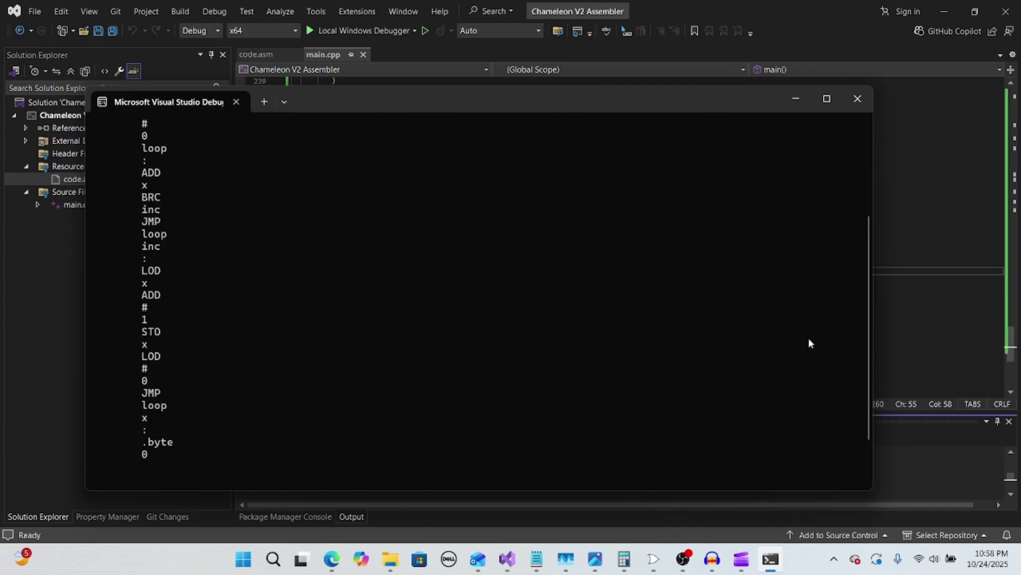
{"action": "scroll", "coordinate": [810, 339], "scroll_direction": "down", "scroll_amount": 2}
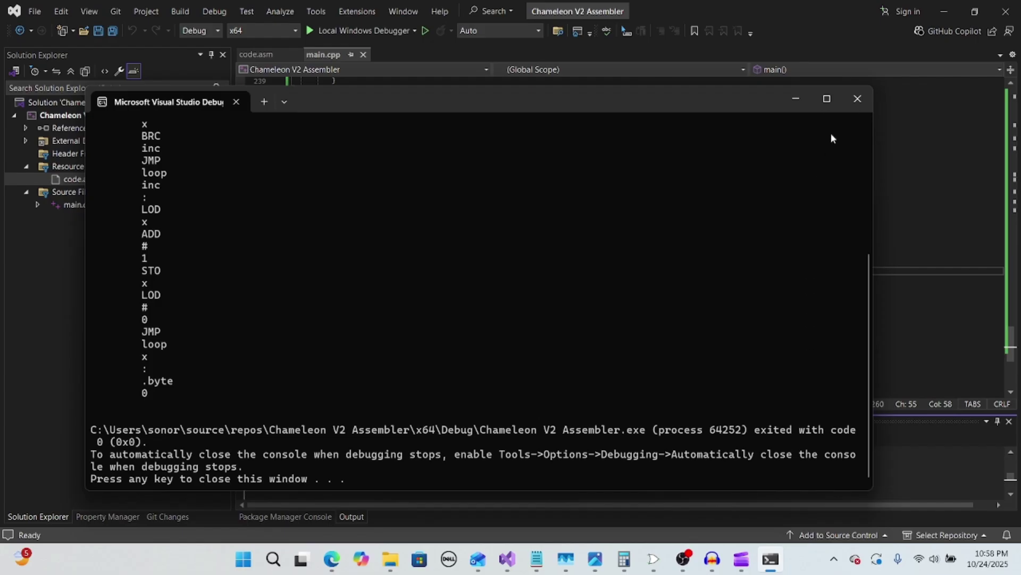
{"action": "left_click", "coordinate": [857, 98]}
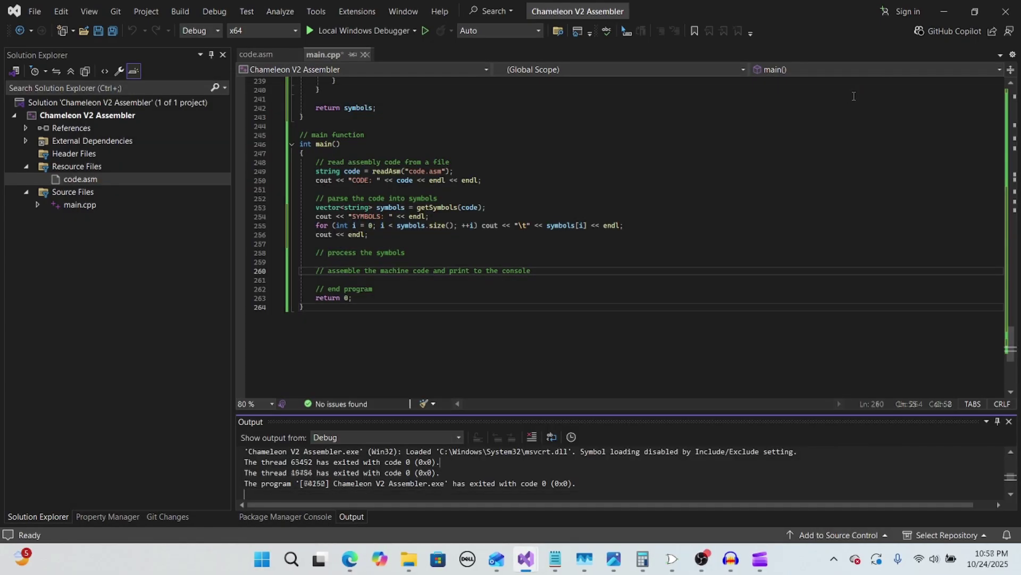
Jump to the end of main.cpp to add the resolveMacros function
{"action": "key", "text": "ctrl+End"}
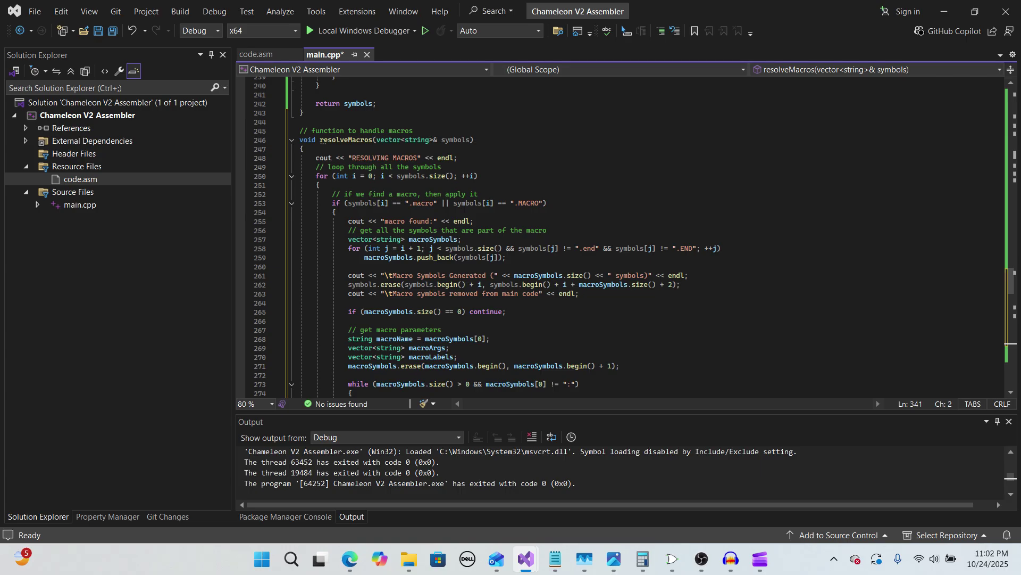
{"action": "scroll", "coordinate": [623, 235], "scroll_direction": "down", "scroll_amount": 8}
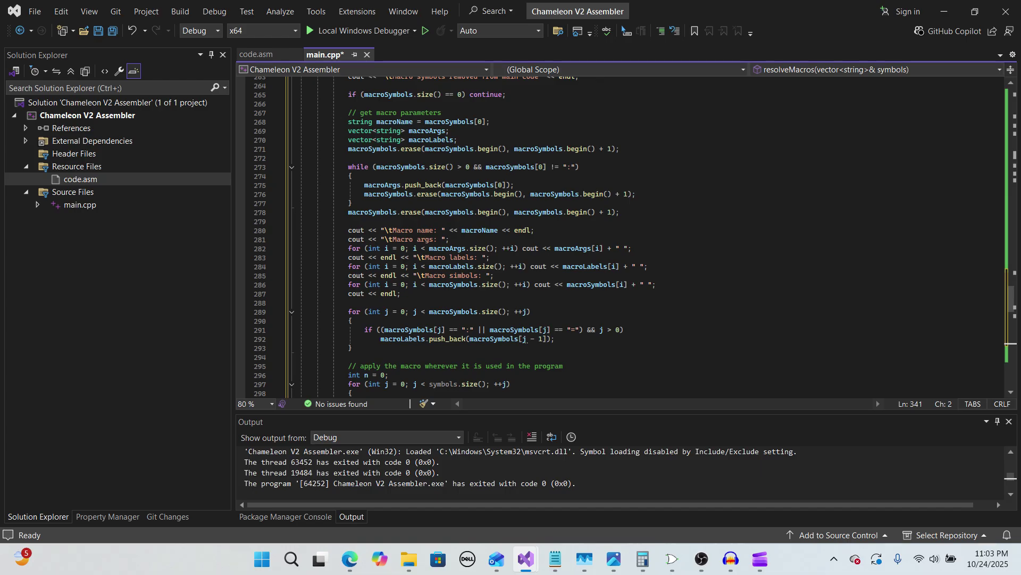
{"action": "scroll", "coordinate": [623, 239], "scroll_direction": "down", "scroll_amount": 8}
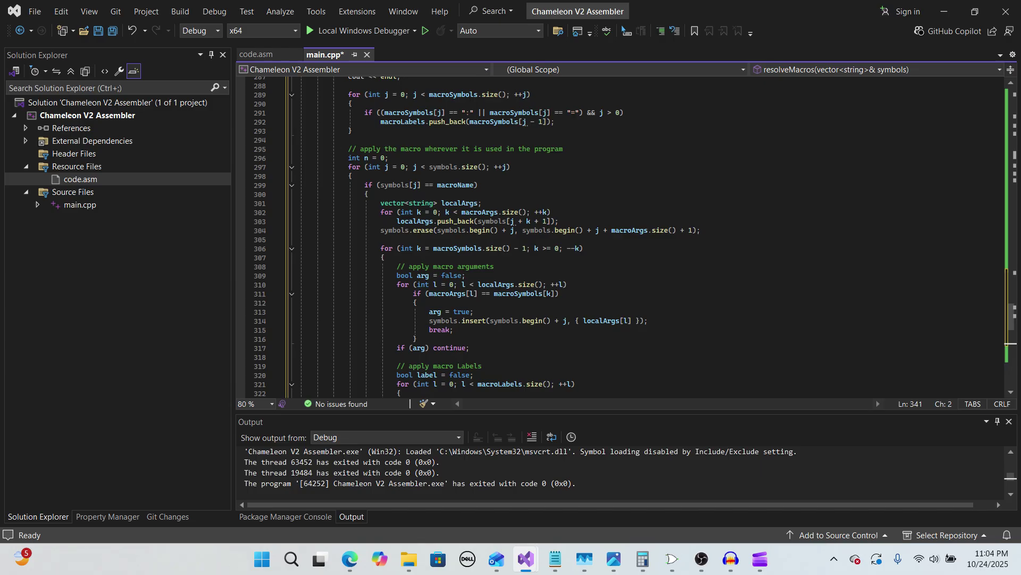
{"action": "scroll", "coordinate": [623, 239], "scroll_direction": "down", "scroll_amount": 6}
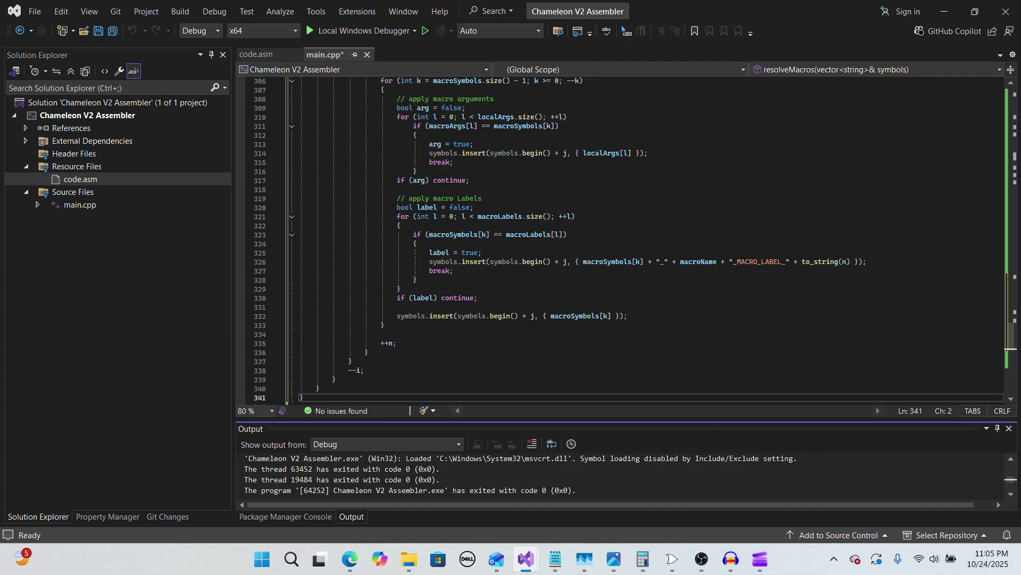
{"action": "scroll", "coordinate": [622, 240], "scroll_direction": "down", "scroll_amount": 2}
{"action": "scroll", "coordinate": [623, 239], "scroll_direction": "down", "scroll_amount": 8}
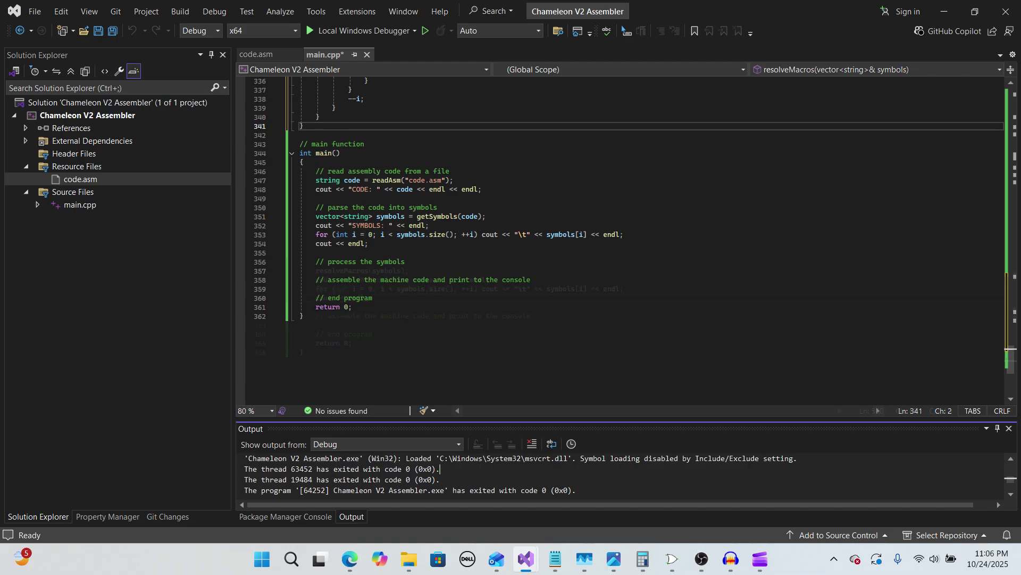
Paste the resolveMacros call and symbol printing into main, and a processSymbols stub above main
{"action": "left_click", "coordinate": [335, 270]}
{"action": "type", "text": "resolveMacros(symbols); \tcout << \"SYMBOLS (after macros): \" << endl; \tfor (int i = 0; i < symbols.size(); ++i) cout << \"\\t\" << symbols[i] << endl; \tcout << endl;"}
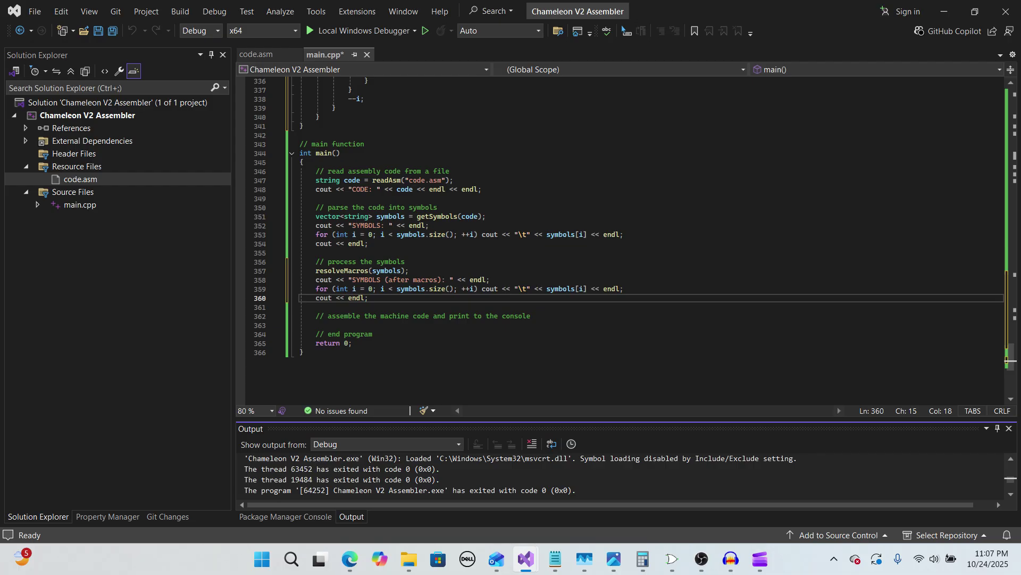
{"action": "key", "text": "ctrl+v"}
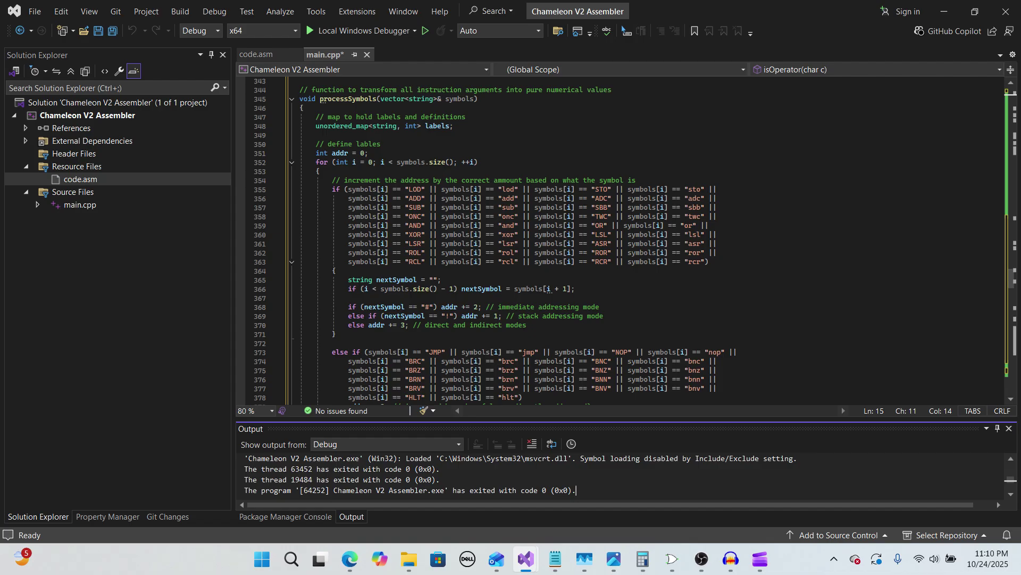
{"action": "scroll", "coordinate": [623, 239], "scroll_direction": "down", "scroll_amount": 2}
{"action": "scroll", "coordinate": [623, 240], "scroll_direction": "down", "scroll_amount": 8}
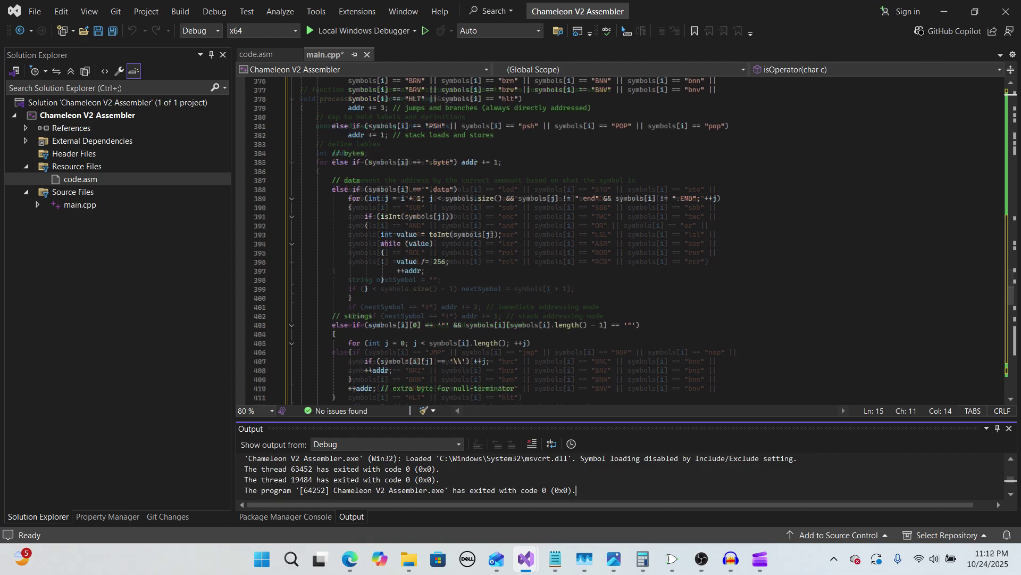
{"action": "scroll", "coordinate": [623, 239], "scroll_direction": "down", "scroll_amount": 1}
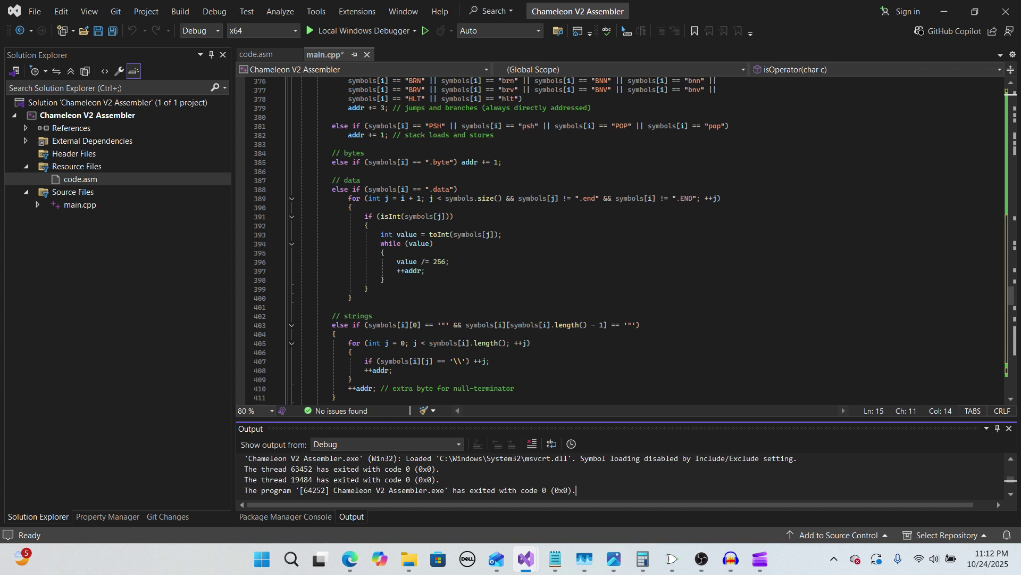
{"action": "scroll", "coordinate": [622, 240], "scroll_direction": "down", "scroll_amount": 8}
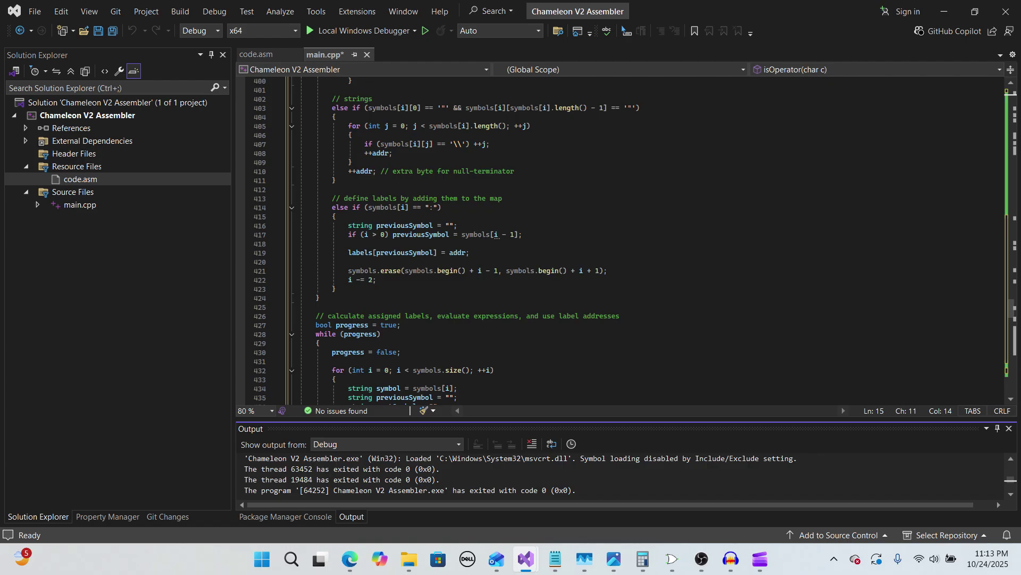
{"action": "scroll", "coordinate": [622, 240], "scroll_direction": "down", "scroll_amount": 8}
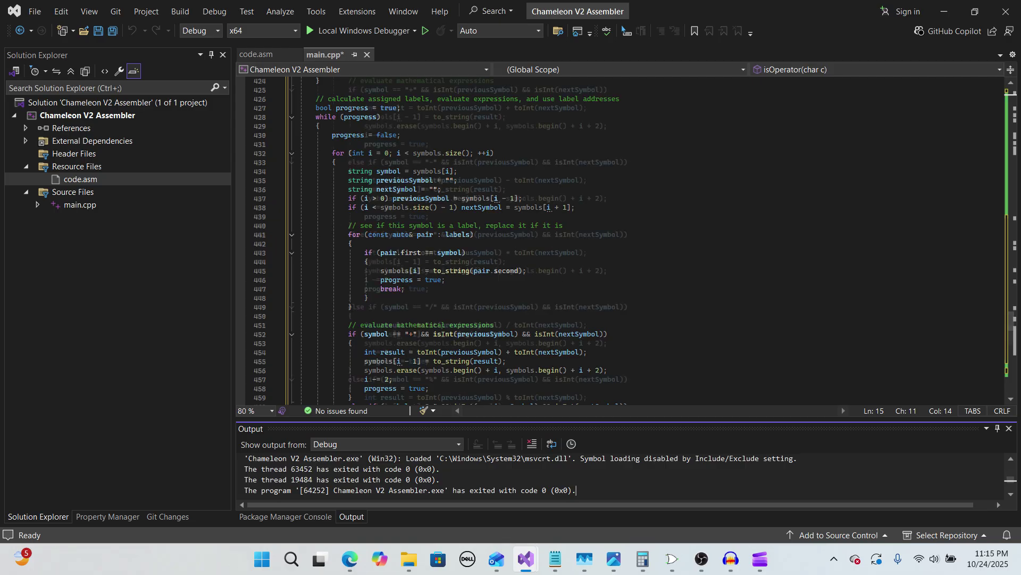
{"action": "scroll", "coordinate": [623, 239], "scroll_direction": "down", "scroll_amount": 8}
{"action": "scroll", "coordinate": [623, 240], "scroll_direction": "down", "scroll_amount": 1}
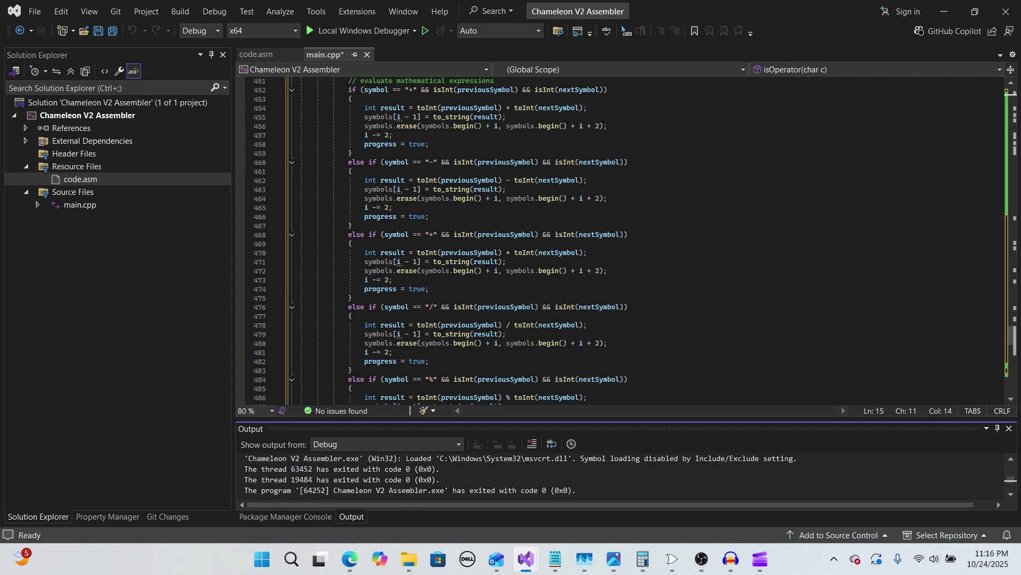
{"action": "scroll", "coordinate": [623, 240], "scroll_direction": "down", "scroll_amount": 6}
{"action": "scroll", "coordinate": [623, 240], "scroll_direction": "down", "scroll_amount": 6}
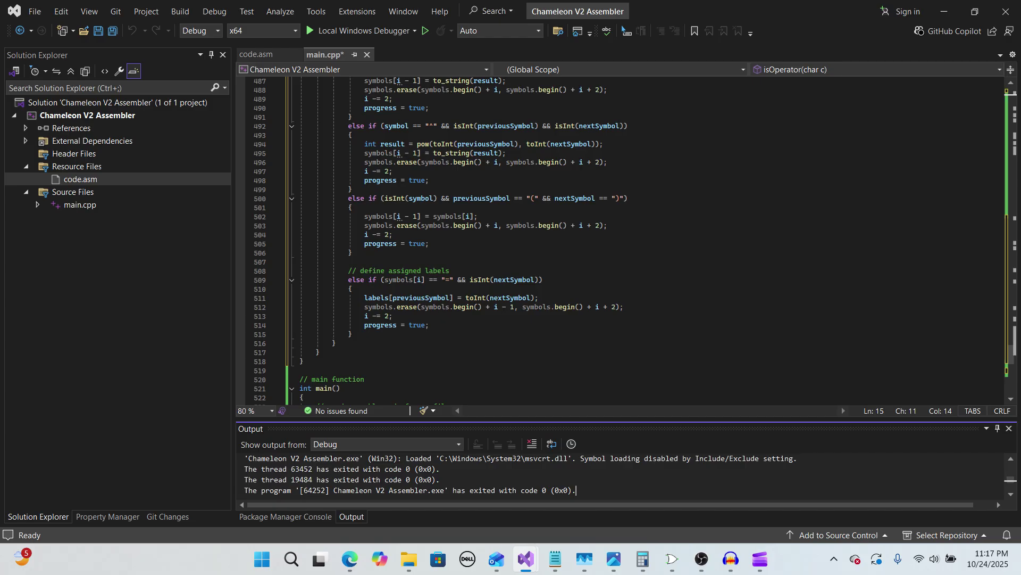
{"action": "scroll", "coordinate": [623, 240], "scroll_direction": "down", "scroll_amount": 2}
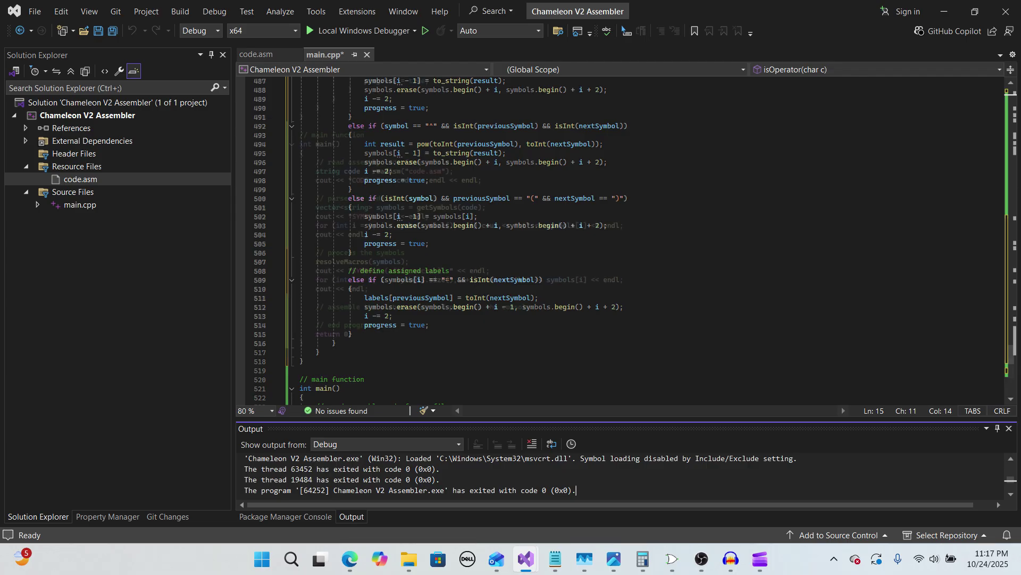
{"action": "scroll", "coordinate": [622, 240], "scroll_direction": "down", "scroll_amount": 5}
{"action": "scroll", "coordinate": [623, 240], "scroll_direction": "down", "scroll_amount": 2}
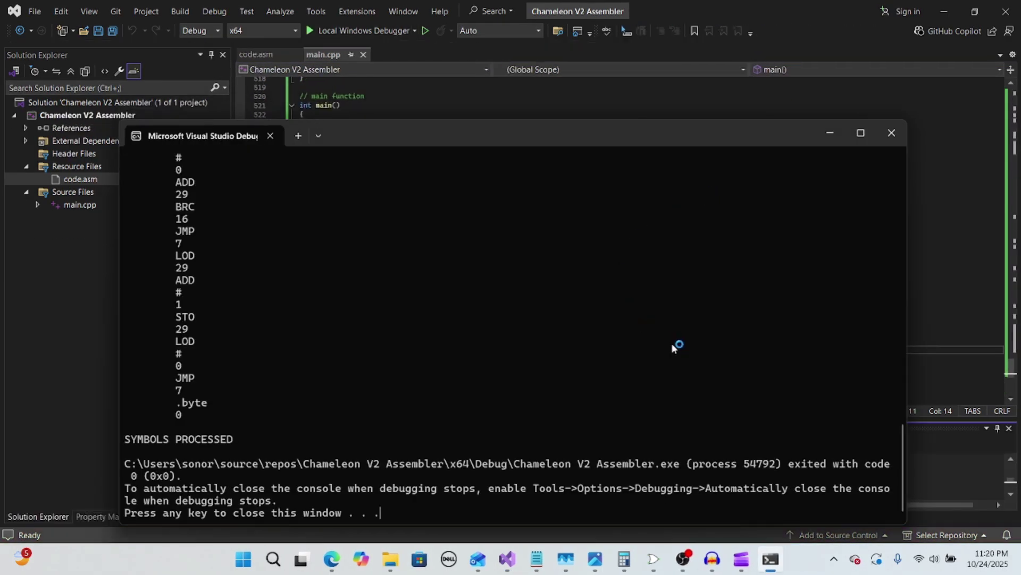
{"action": "scroll", "coordinate": [671, 348], "scroll_direction": "up", "scroll_amount": 2}
{"action": "scroll", "coordinate": [672, 348], "scroll_direction": "up", "scroll_amount": 2}
{"action": "scroll", "coordinate": [670, 349], "scroll_direction": "up", "scroll_amount": 1}
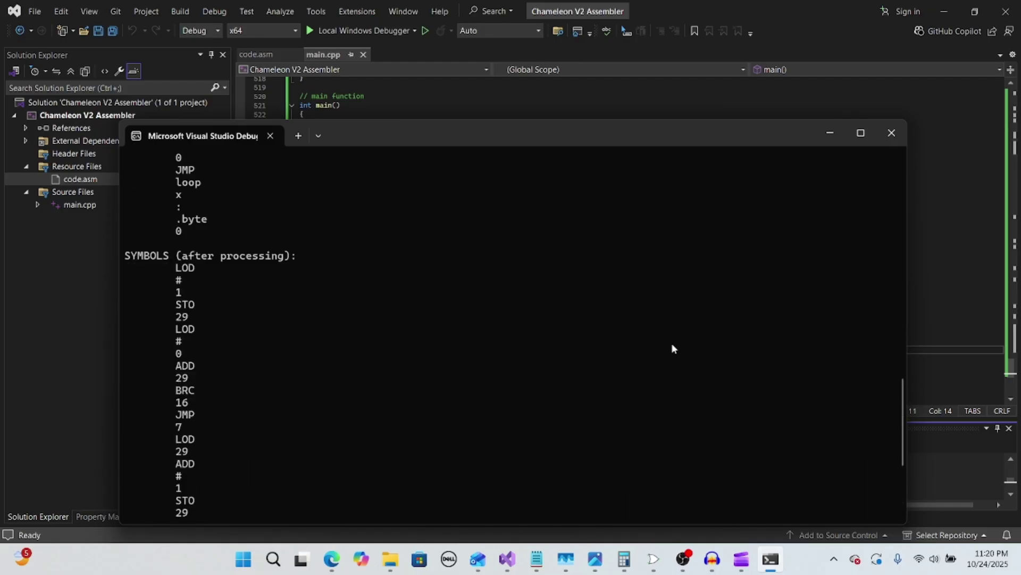
{"action": "scroll", "coordinate": [672, 348], "scroll_direction": "up", "scroll_amount": 1}
{"action": "scroll", "coordinate": [672, 345], "scroll_direction": "up", "scroll_amount": 1}
{"action": "scroll", "coordinate": [672, 344], "scroll_direction": "up", "scroll_amount": 1}
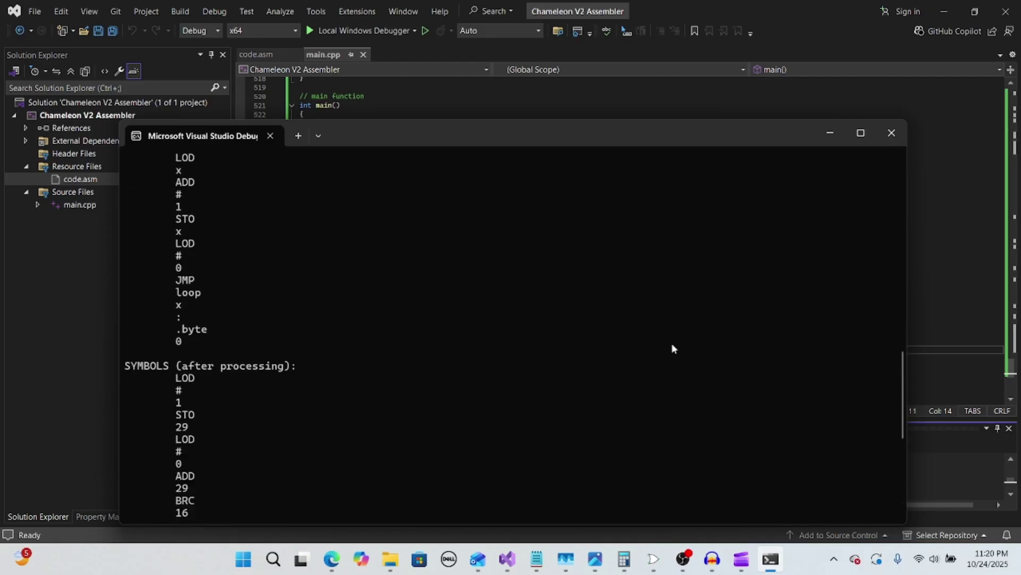
{"action": "scroll", "coordinate": [673, 345], "scroll_direction": "down", "scroll_amount": 3}
{"action": "scroll", "coordinate": [672, 345], "scroll_direction": "down", "scroll_amount": 2}
{"action": "scroll", "coordinate": [672, 346], "scroll_direction": "down", "scroll_amount": 2}
{"action": "scroll", "coordinate": [673, 345], "scroll_direction": "down", "scroll_amount": 1}
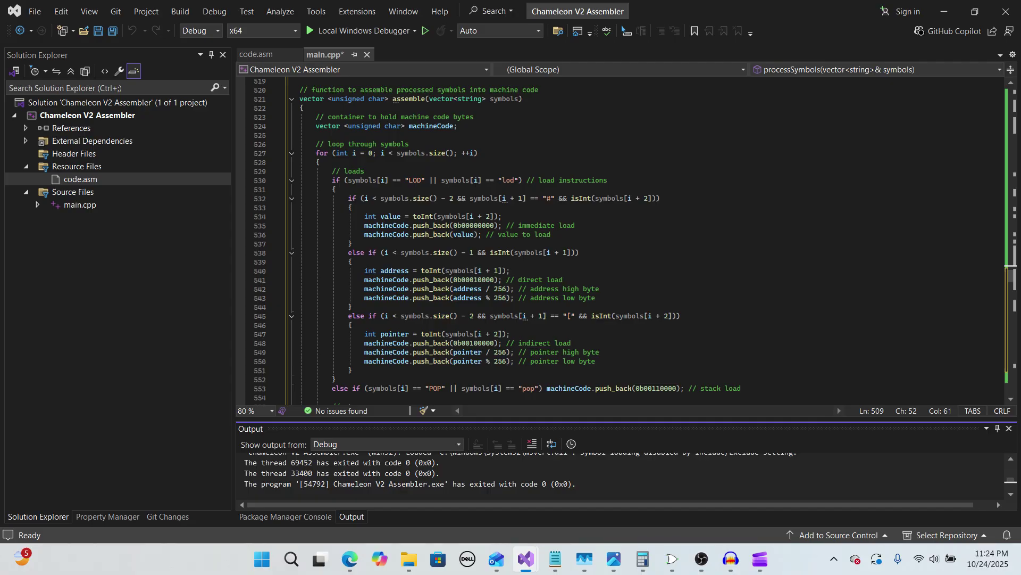
{"action": "scroll", "coordinate": [622, 240], "scroll_direction": "down", "scroll_amount": 3}
{"action": "scroll", "coordinate": [622, 240], "scroll_direction": "down", "scroll_amount": 5}
{"action": "scroll", "coordinate": [622, 240], "scroll_direction": "down", "scroll_amount": 2}
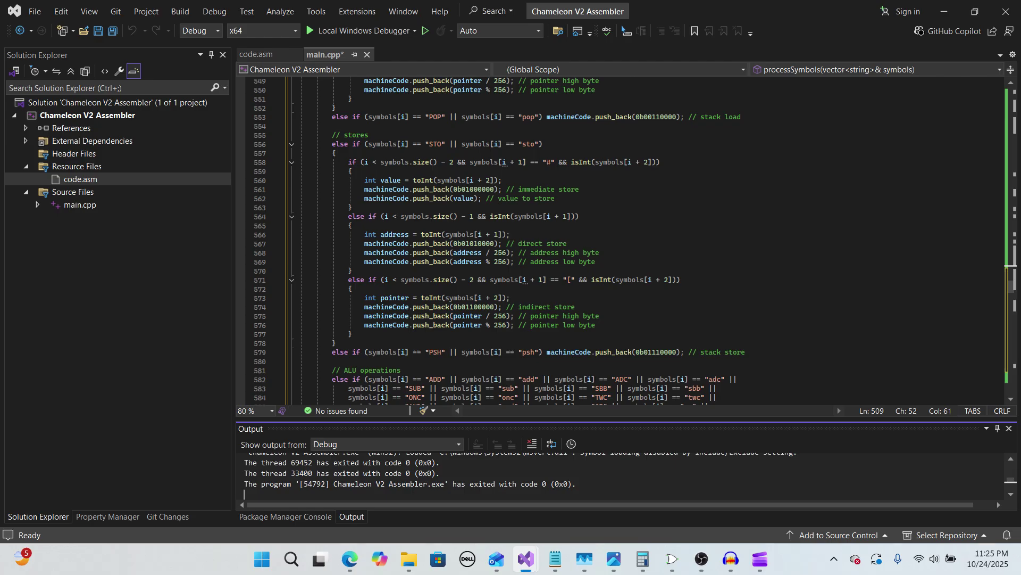
{"action": "scroll", "coordinate": [623, 240], "scroll_direction": "down", "scroll_amount": 5}
{"action": "scroll", "coordinate": [623, 239], "scroll_direction": "down", "scroll_amount": 5}
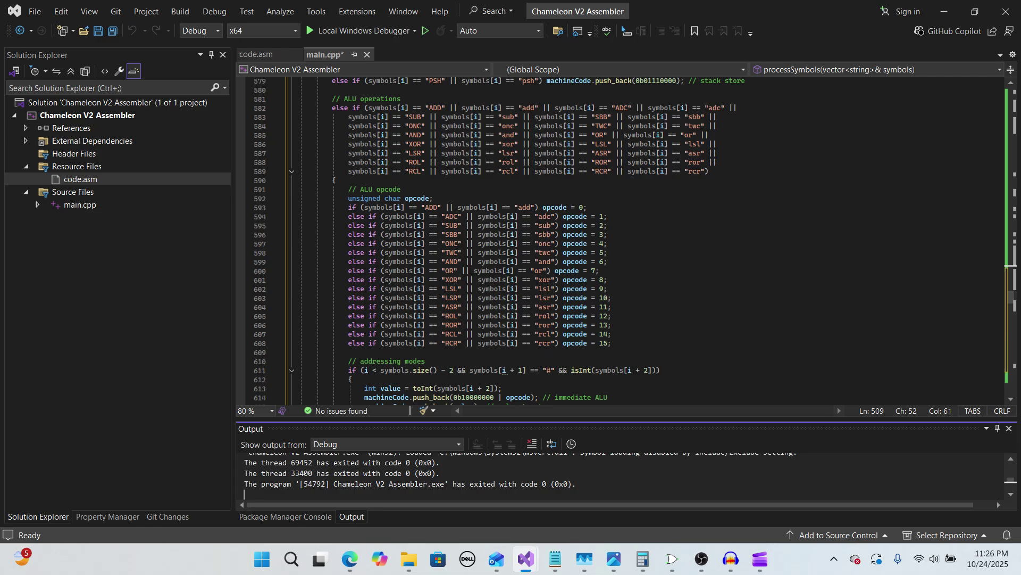
{"action": "scroll", "coordinate": [623, 239], "scroll_direction": "down", "scroll_amount": 5}
{"action": "scroll", "coordinate": [622, 240], "scroll_direction": "down", "scroll_amount": 4}
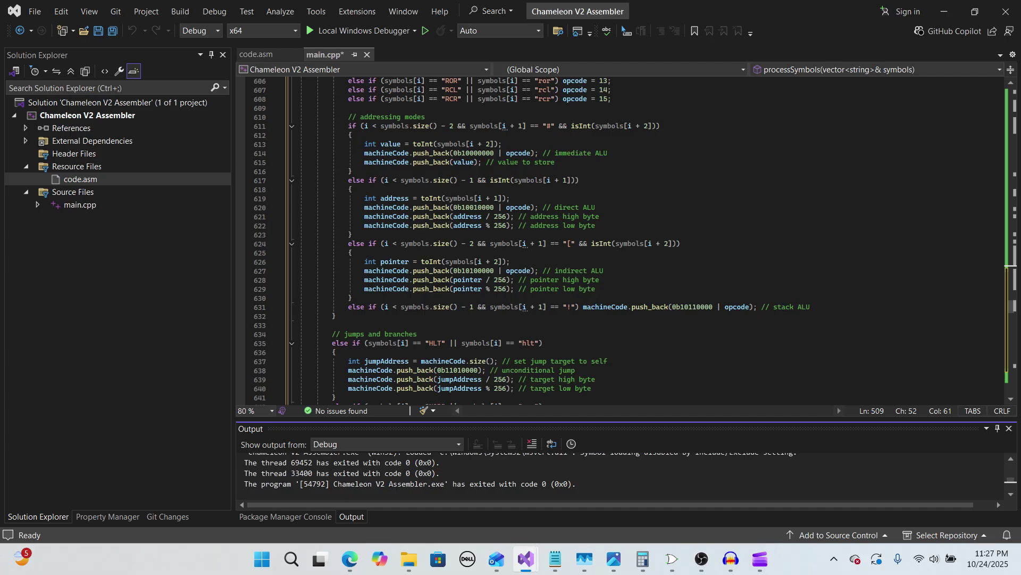
{"action": "scroll", "coordinate": [623, 239], "scroll_direction": "down", "scroll_amount": 3}
{"action": "scroll", "coordinate": [622, 239], "scroll_direction": "down", "scroll_amount": 3}
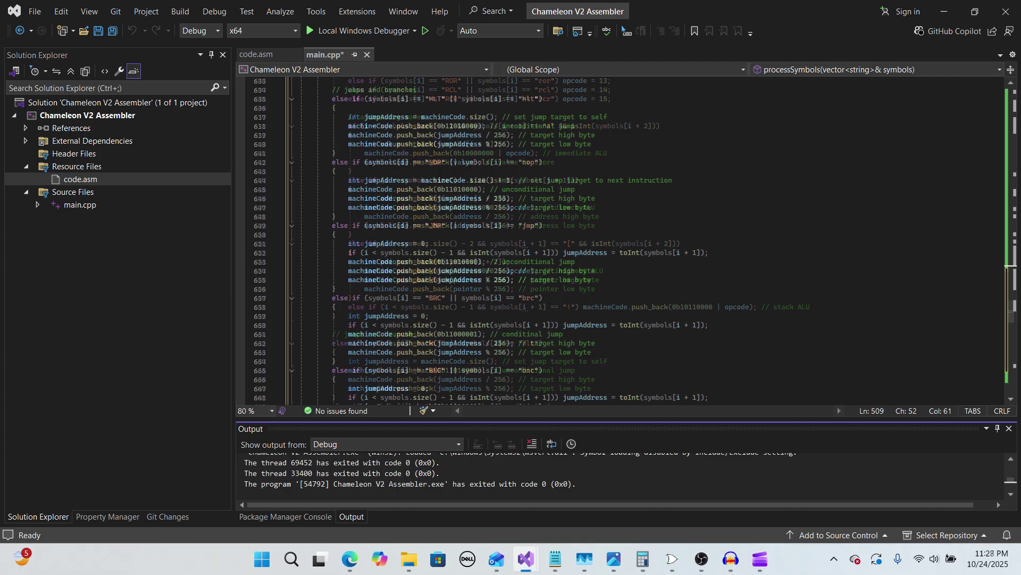
{"action": "scroll", "coordinate": [622, 240], "scroll_direction": "down", "scroll_amount": 3}
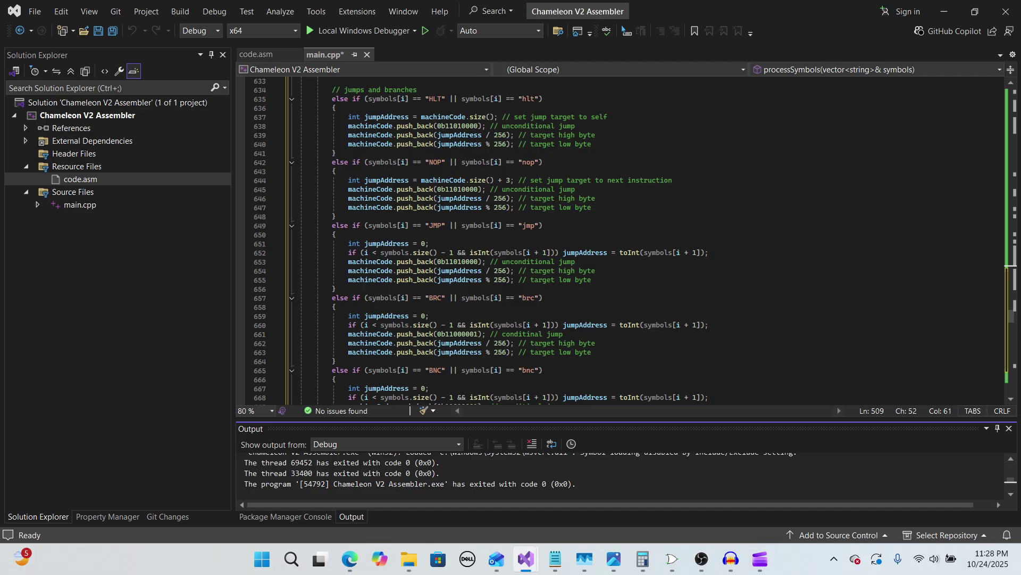
{"action": "scroll", "coordinate": [622, 240], "scroll_direction": "down", "scroll_amount": 10}
{"action": "scroll", "coordinate": [623, 240], "scroll_direction": "down", "scroll_amount": 10}
{"action": "scroll", "coordinate": [622, 240], "scroll_direction": "down", "scroll_amount": 10}
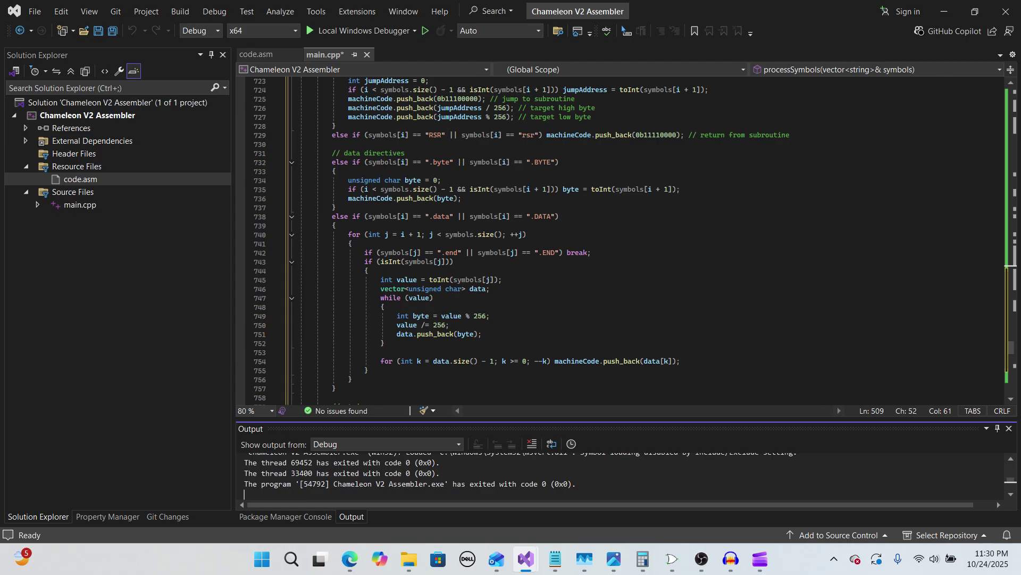
{"action": "scroll", "coordinate": [622, 239], "scroll_direction": "down", "scroll_amount": 1}
{"action": "scroll", "coordinate": [623, 240], "scroll_direction": "down", "scroll_amount": 8}
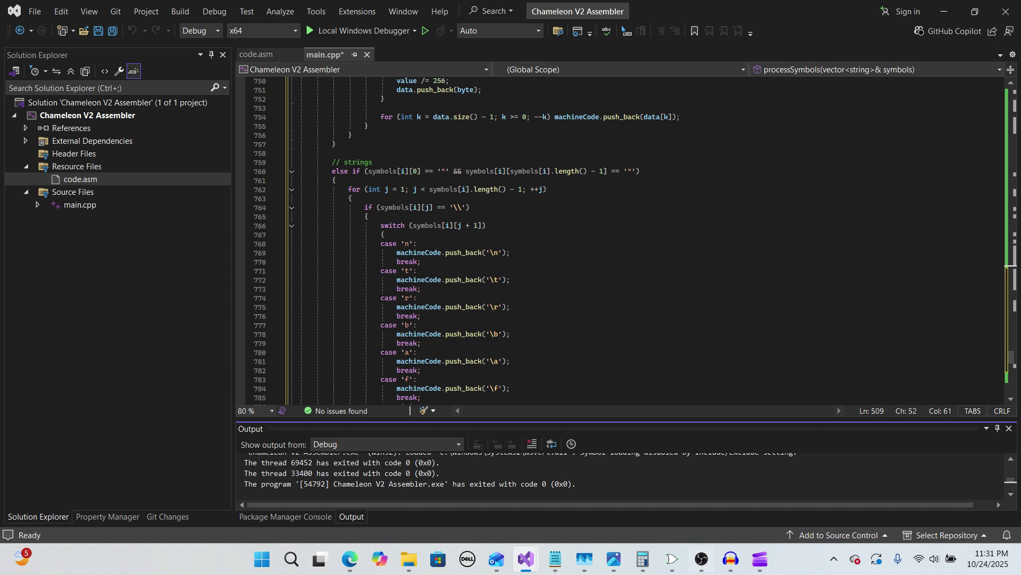
{"action": "scroll", "coordinate": [623, 240], "scroll_direction": "down", "scroll_amount": 4}
{"action": "scroll", "coordinate": [623, 239], "scroll_direction": "down", "scroll_amount": 4}
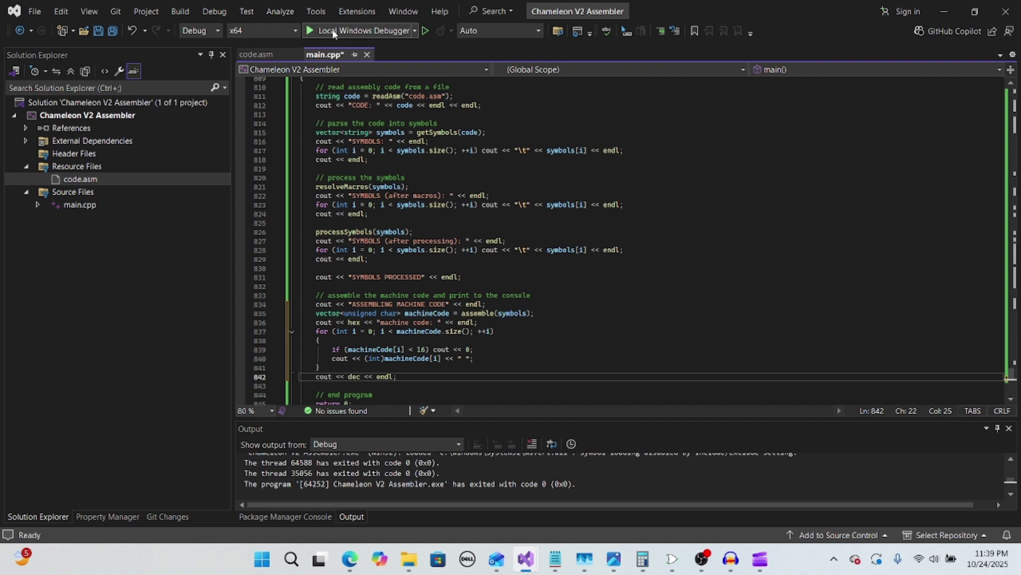
Run the assembler, copy the printed hex machine code, and open the RAM contents editor in Logisim
{"action": "left_click", "coordinate": [333, 30]}
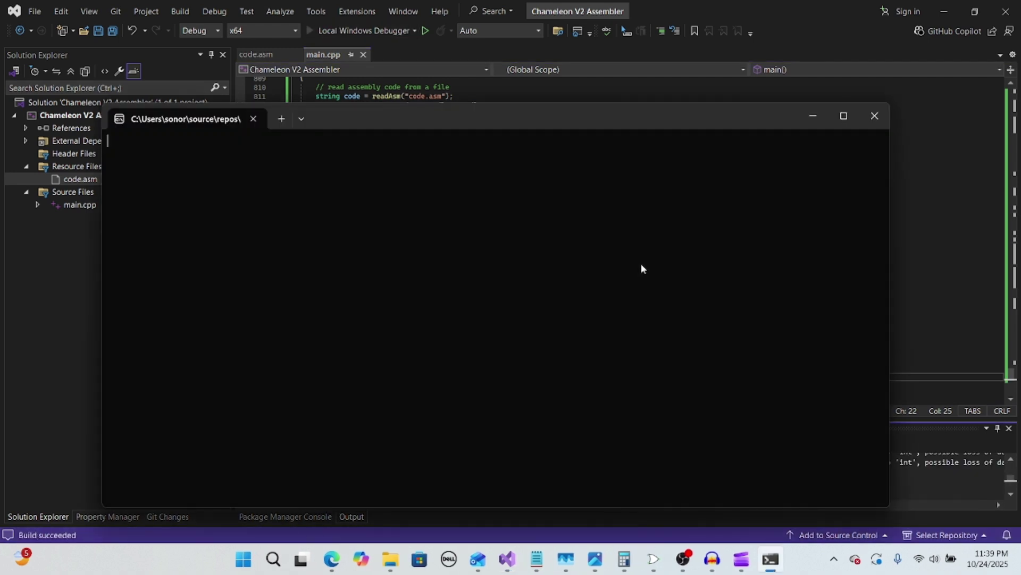
{"action": "left_click_drag", "start_coordinate": [676, 422], "coordinate": [107, 423]}
{"action": "left_click", "coordinate": [368, 372]}
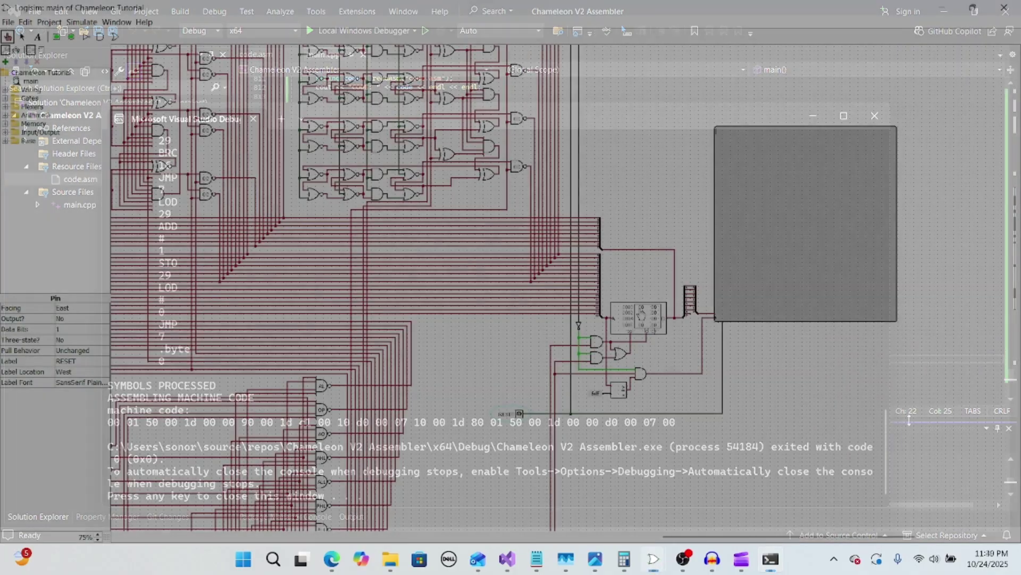
{"action": "right_click", "coordinate": [647, 311]}
{"action": "left_click", "coordinate": [680, 348]}
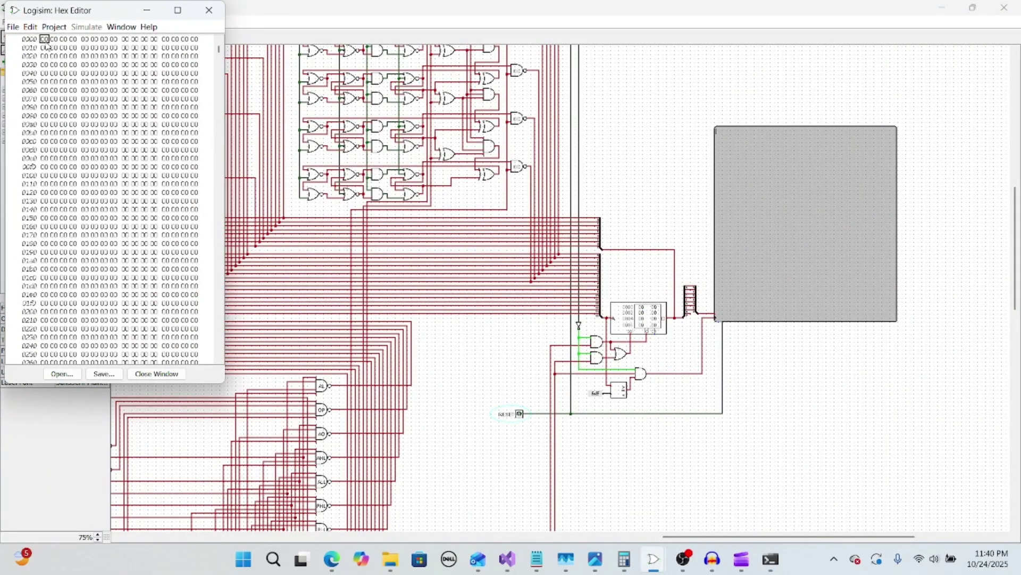
Close the RAM editor, reset the Chameleon CPU, start continuous ticking, and zoom out to 20%
{"action": "left_click", "coordinate": [464, 442]}
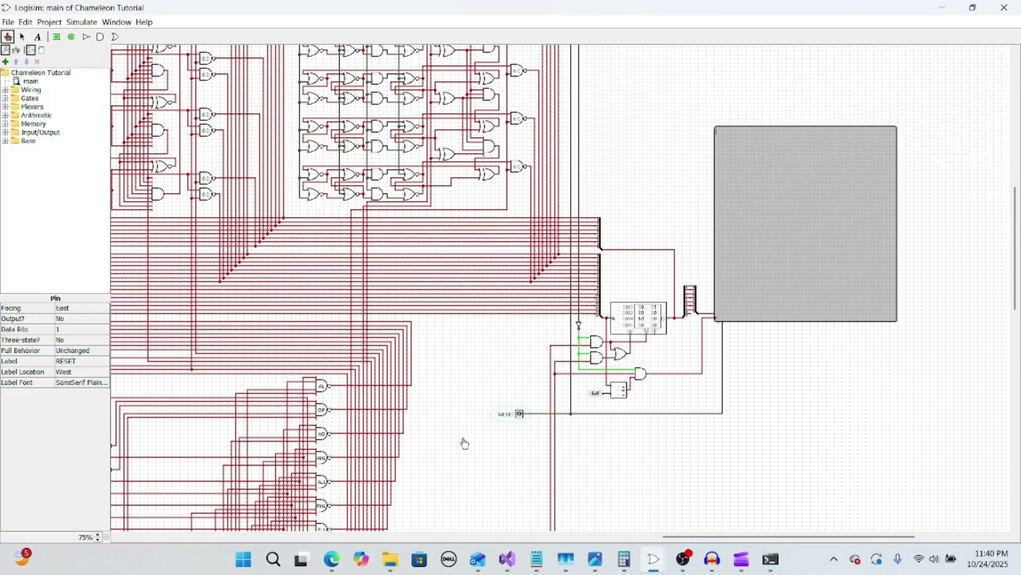
{"action": "left_click", "coordinate": [520, 413]}
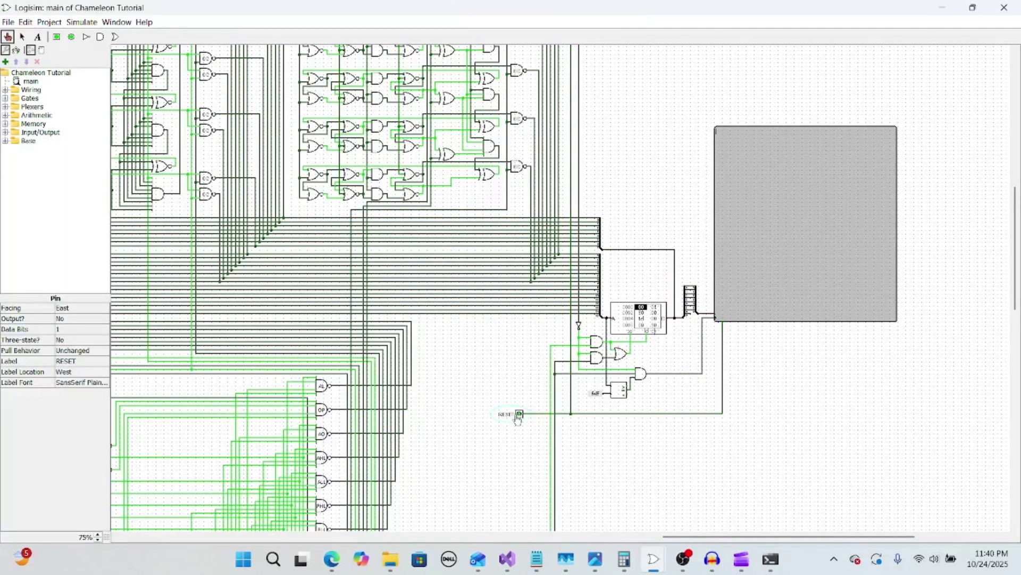
{"action": "scroll", "coordinate": [483, 428], "scroll_direction": "up", "scroll_amount": 5}
{"action": "scroll", "coordinate": [702, 509], "scroll_direction": "up", "scroll_amount": 5}
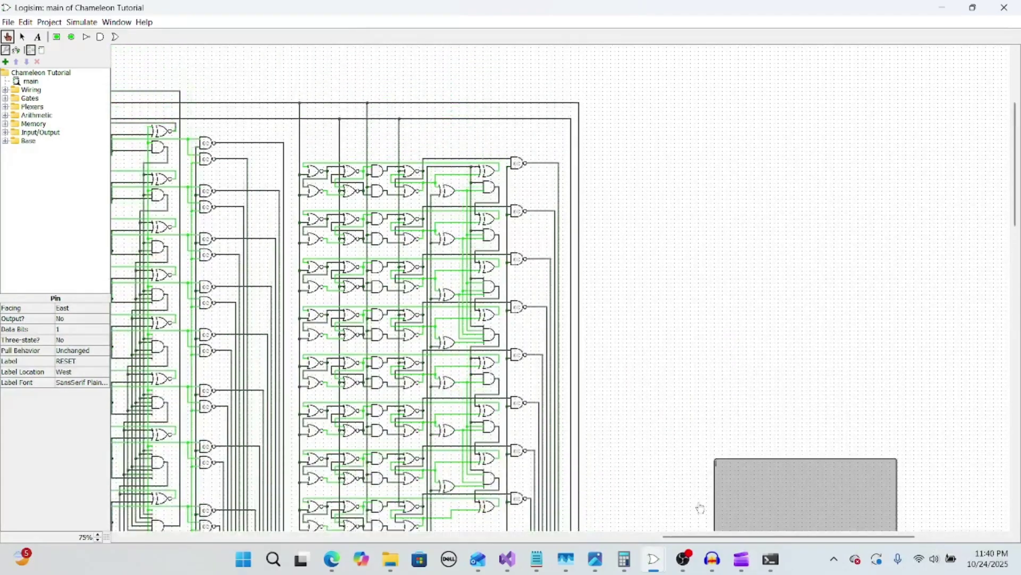
{"action": "scroll", "coordinate": [700, 508], "scroll_direction": "up", "scroll_amount": 1}
{"action": "left_click_drag", "start_coordinate": [729, 537], "coordinate": [292, 536]}
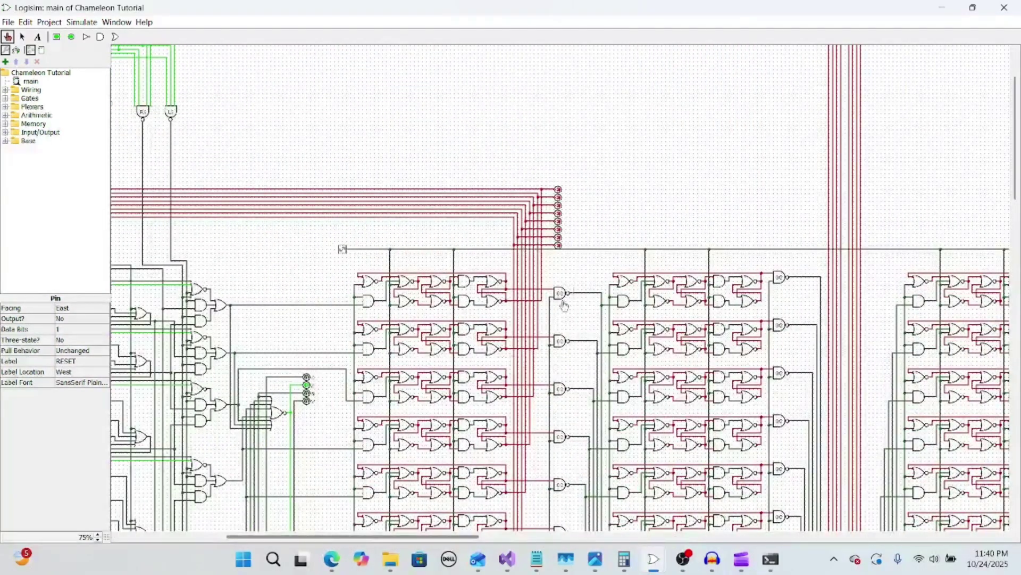
{"action": "key", "text": "ctrl+k"}
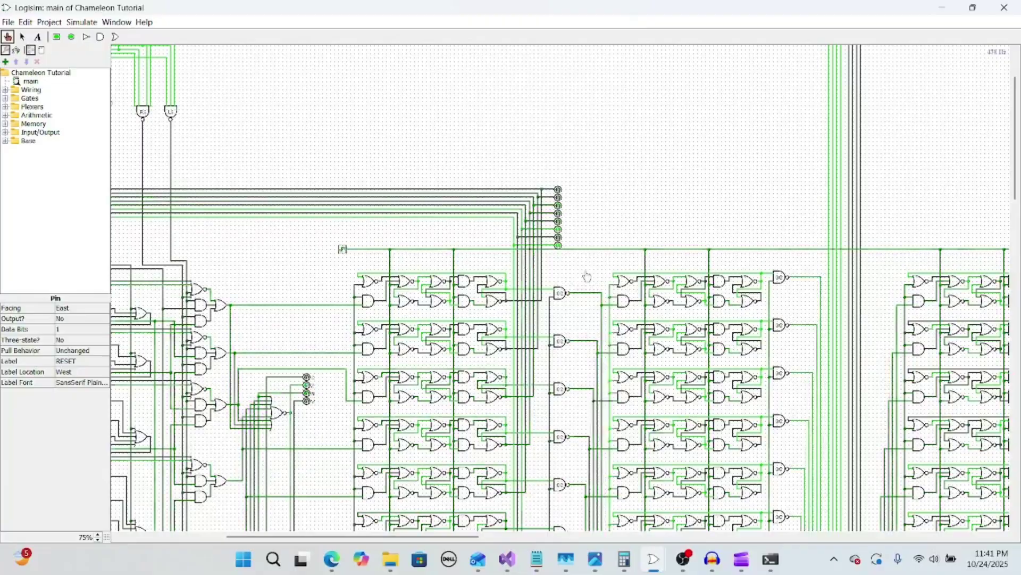
{"action": "left_click", "coordinate": [98, 540]}
{"action": "left_click", "coordinate": [97, 540]}
{"action": "left_click", "coordinate": [97, 540]}
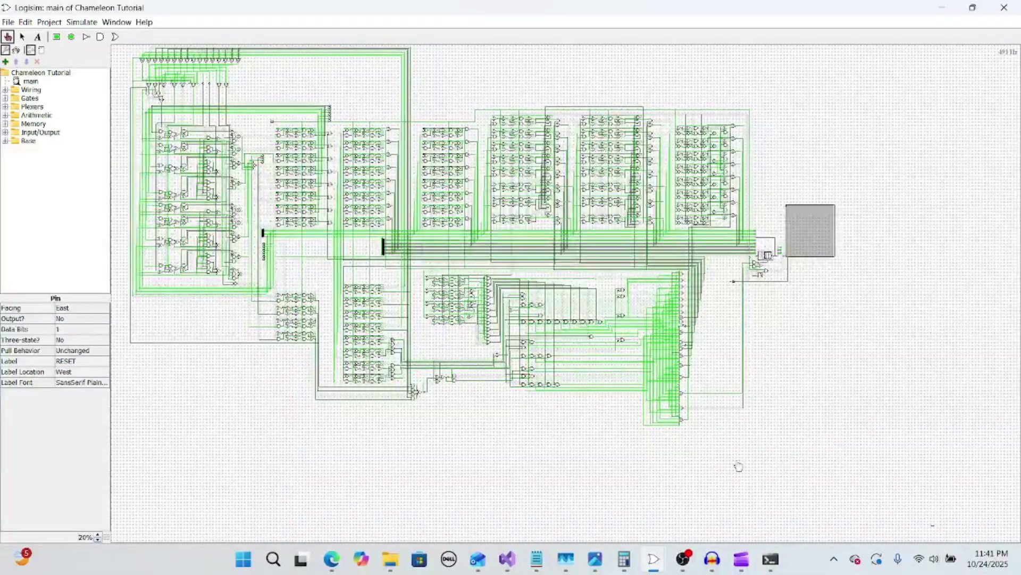